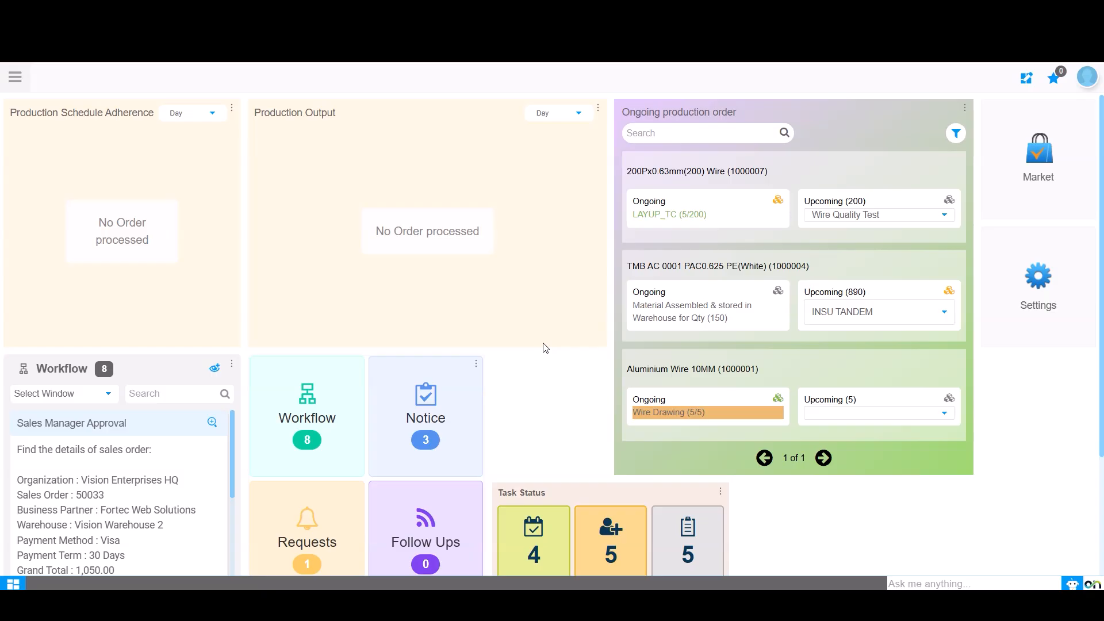
- Open the Settings preferences from the dashboard and close them again
{"action": "left_click", "coordinate": [1049, 304]}
{"action": "left_click", "coordinate": [429, 291]}
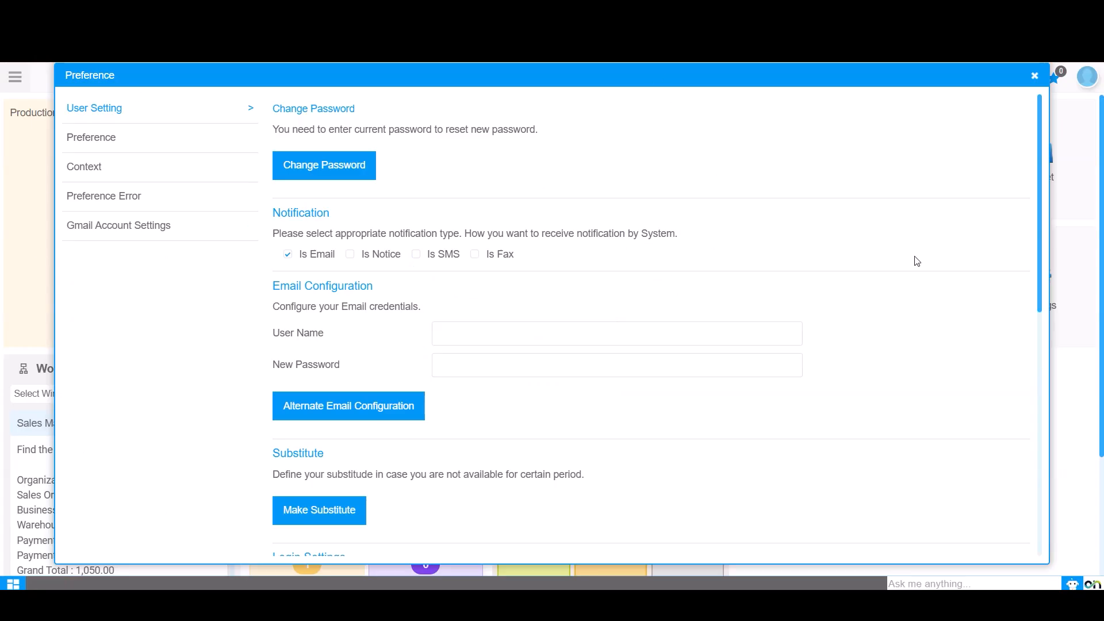
{"action": "left_click", "coordinate": [1033, 79]}
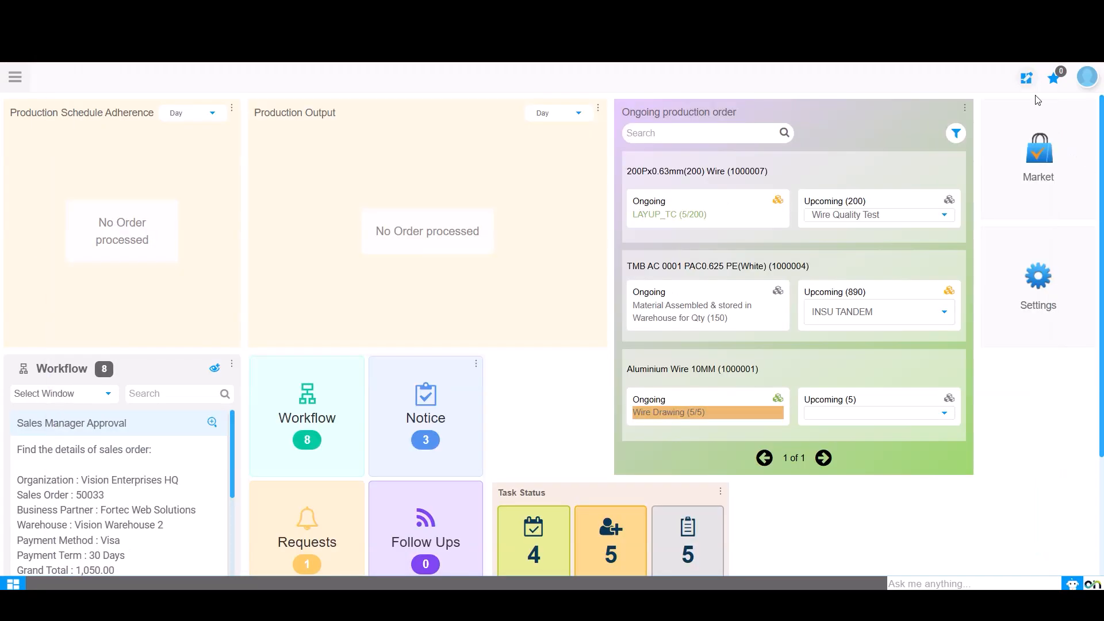
{"action": "left_click", "coordinate": [1049, 298]}
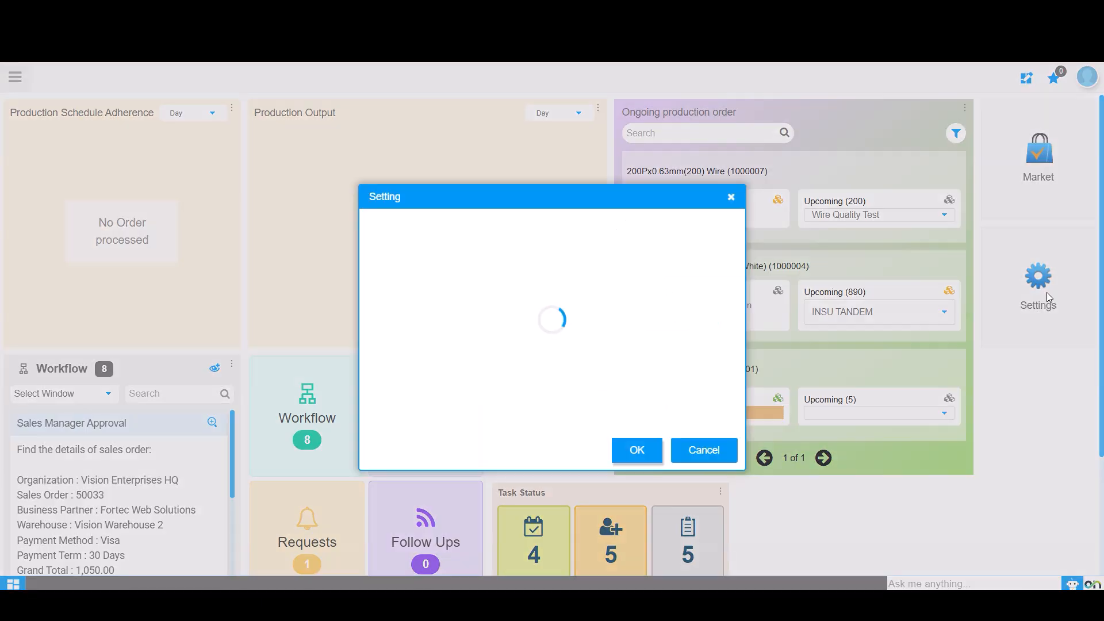
{"action": "left_click", "coordinate": [732, 198]}
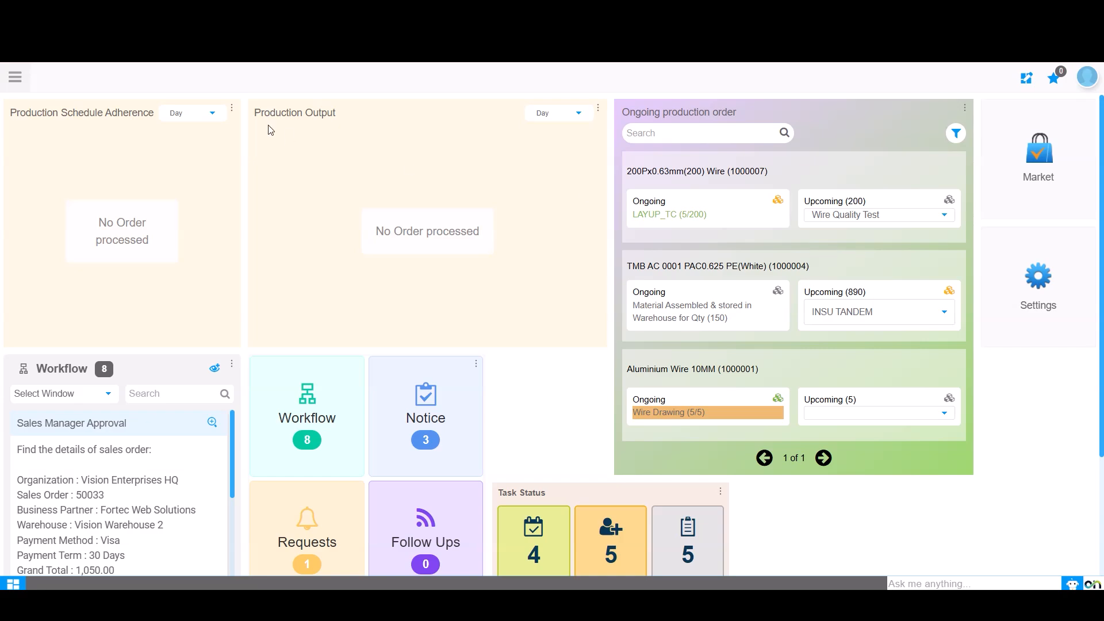
- Open the Sales Order window through the menu search for "sal"
{"action": "left_click", "coordinate": [15, 77]}
{"action": "type", "text": "sal"}
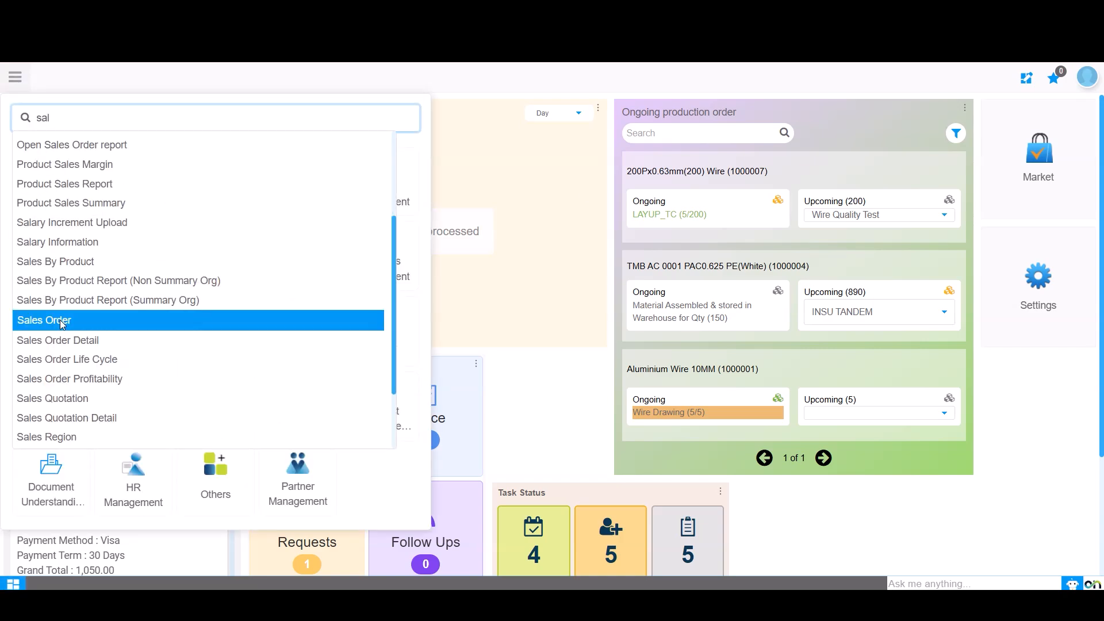
{"action": "left_click", "coordinate": [62, 325]}
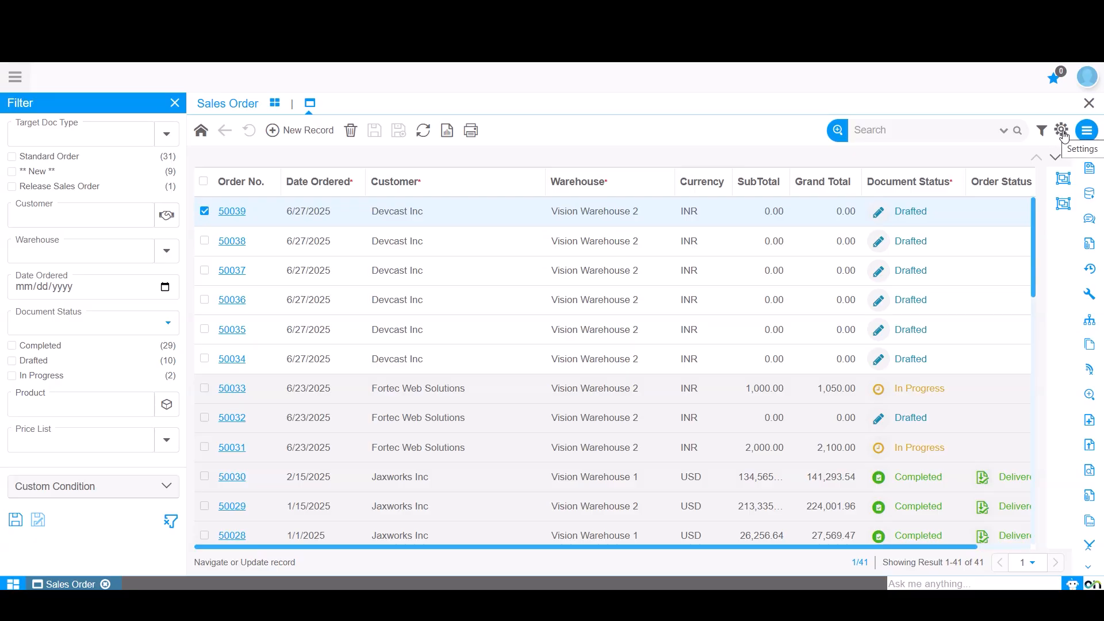
- Open the Sales Order window's Preference dialog and expand the Change Password section
{"action": "left_click", "coordinate": [1064, 134]}
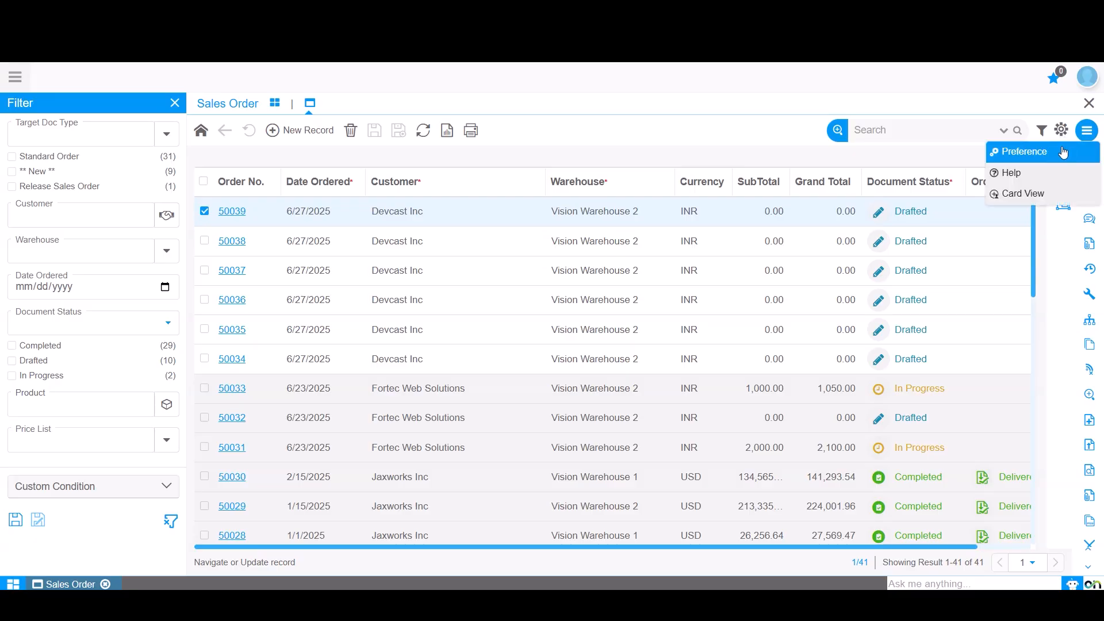
{"action": "left_click", "coordinate": [1030, 154]}
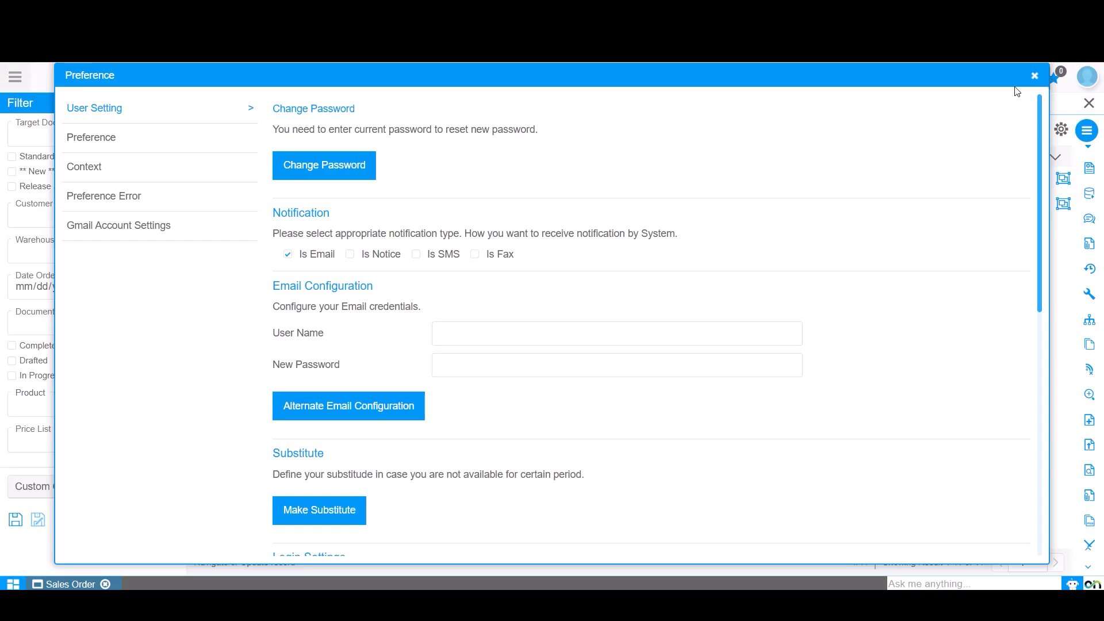
{"action": "left_click", "coordinate": [317, 173]}
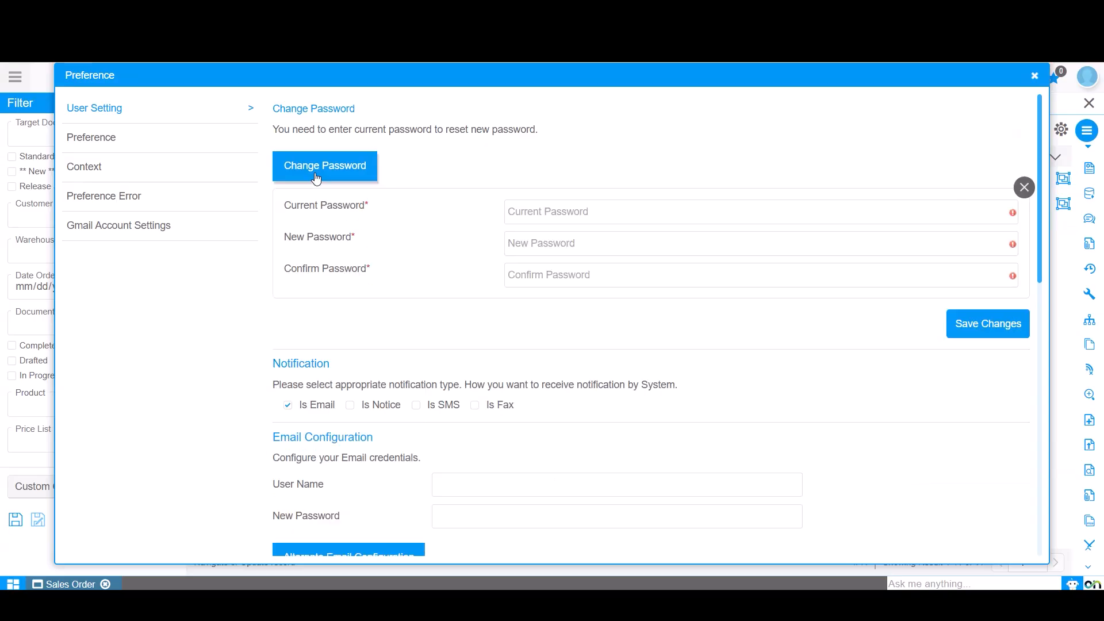
{"action": "left_click", "coordinate": [530, 212]}
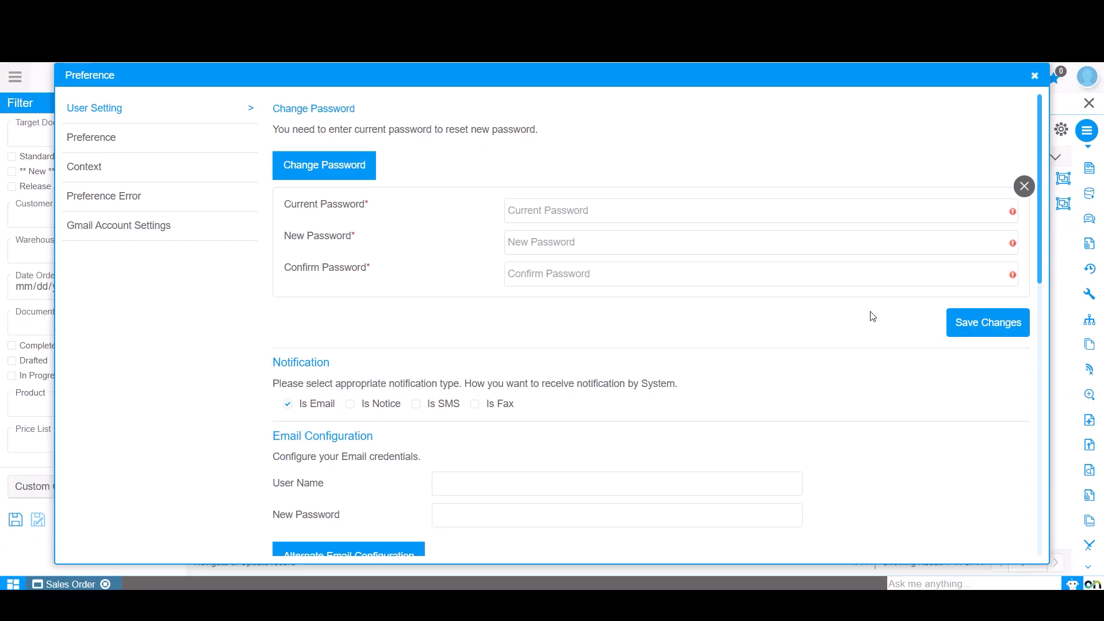
- Review the user profile panel and scroll through the email configuration and substitute user settings
{"action": "left_click", "coordinate": [1088, 77]}
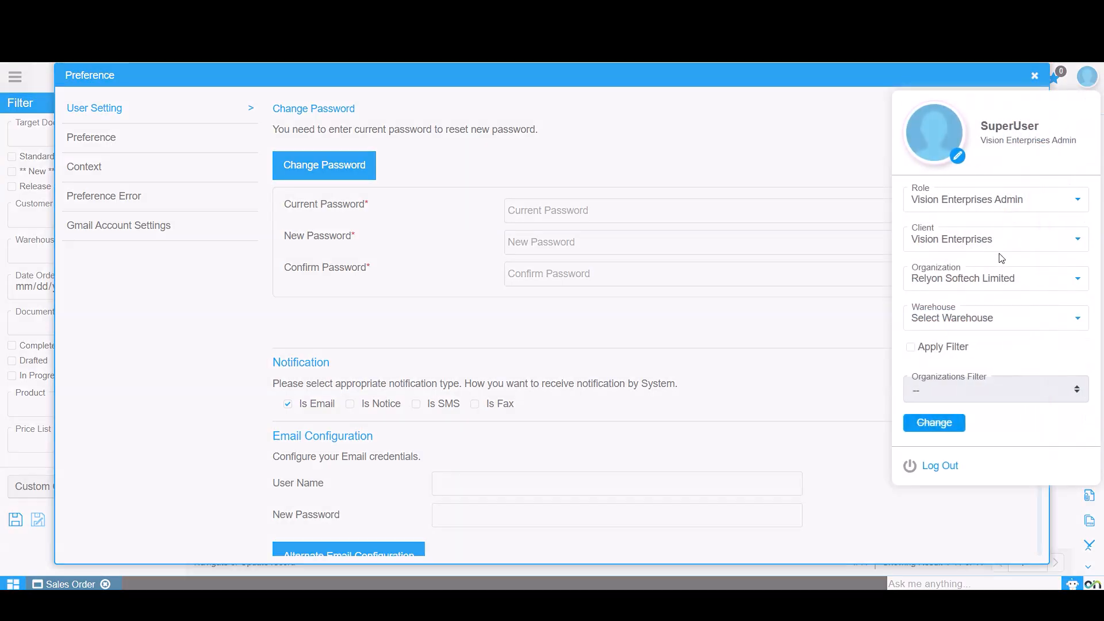
{"action": "left_click", "coordinate": [594, 127]}
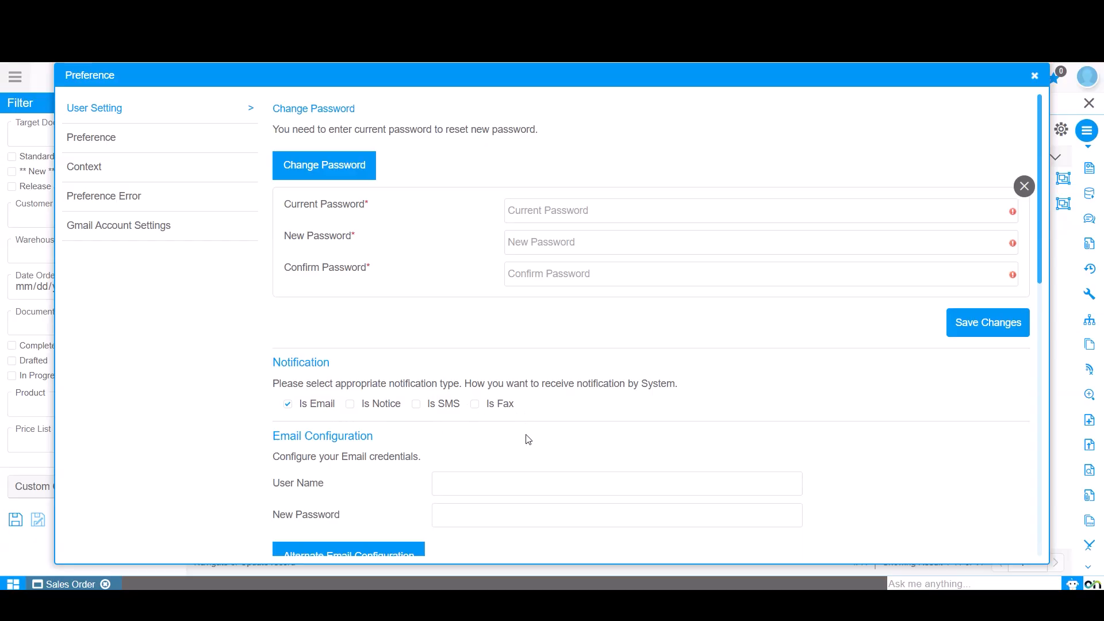
{"action": "scroll", "coordinate": [521, 427], "scroll_direction": "down", "scroll_amount": 3}
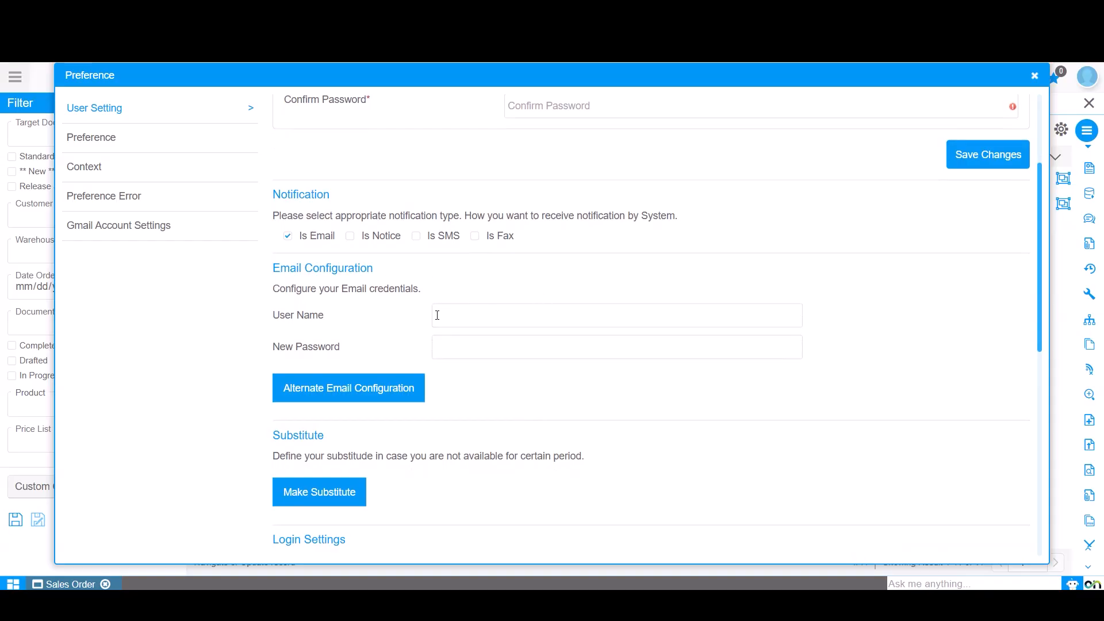
{"action": "left_click", "coordinate": [467, 317]}
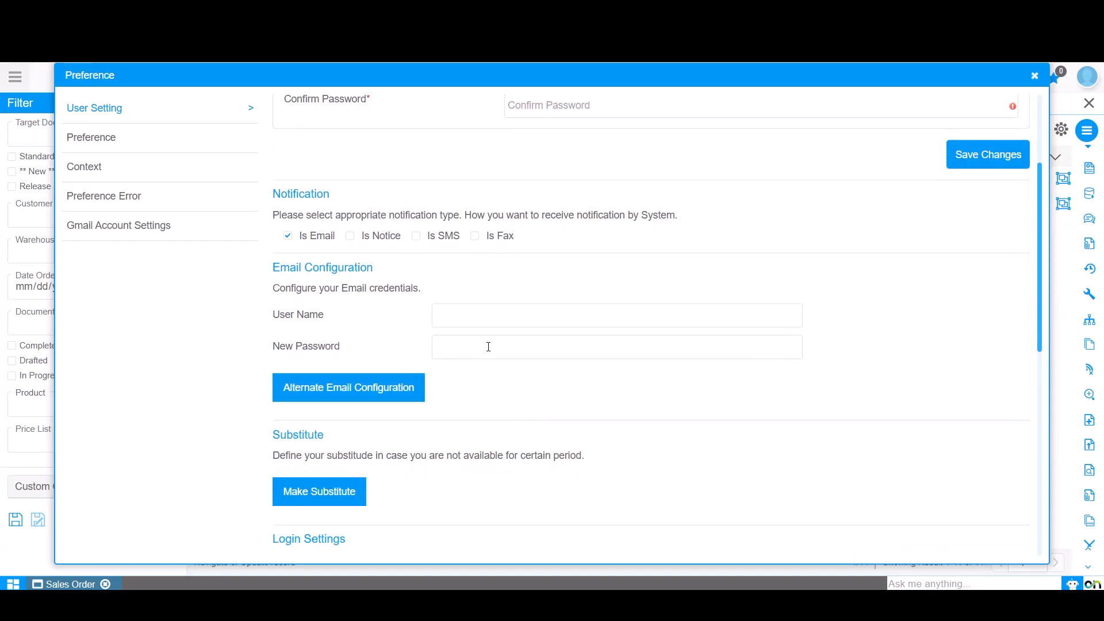
{"action": "scroll", "coordinate": [624, 427], "scroll_direction": "down", "scroll_amount": 6}
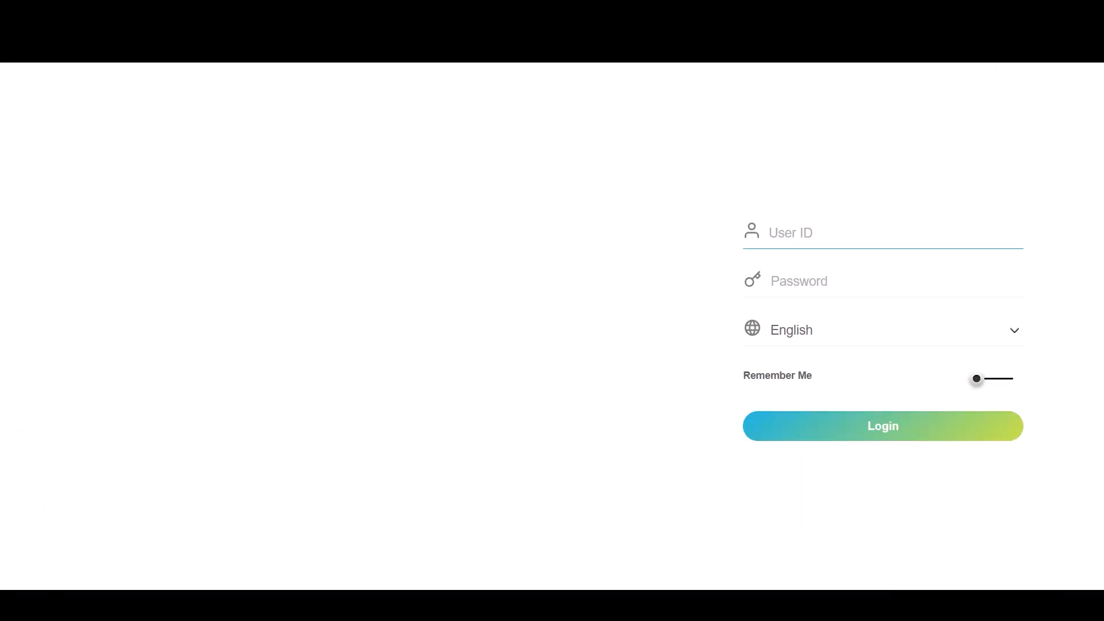
- Log in with the SuperUser account by entering the account password
{"action": "left_click", "coordinate": [798, 233]}
{"action": "left_click", "coordinate": [873, 292]}
{"action": "left_click", "coordinate": [790, 286]}
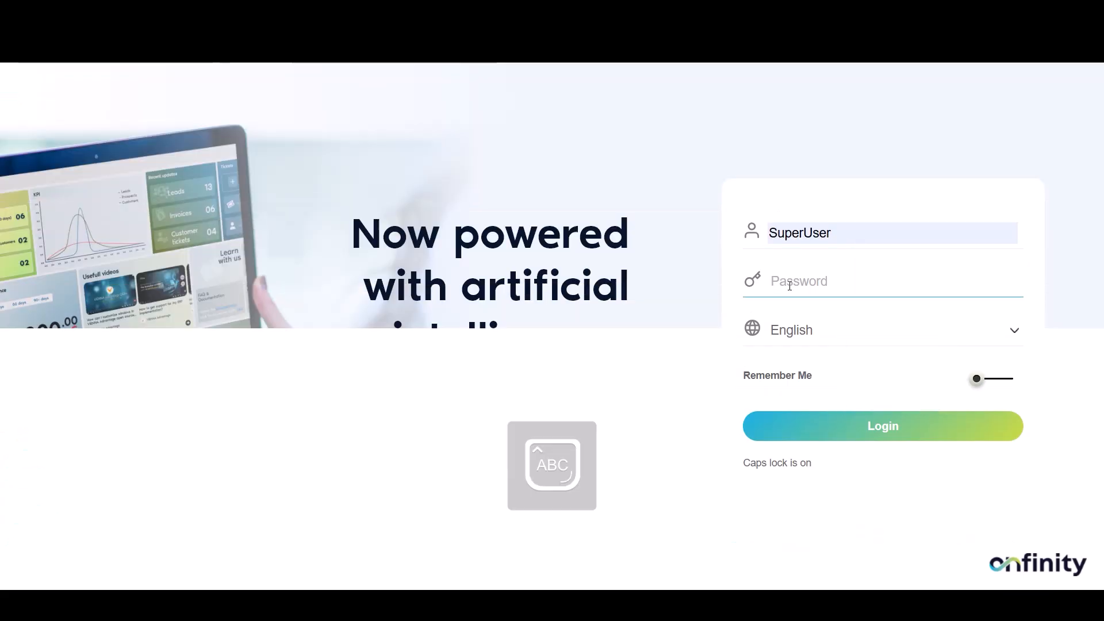
{"action": "type", "text": "••••••••••"}
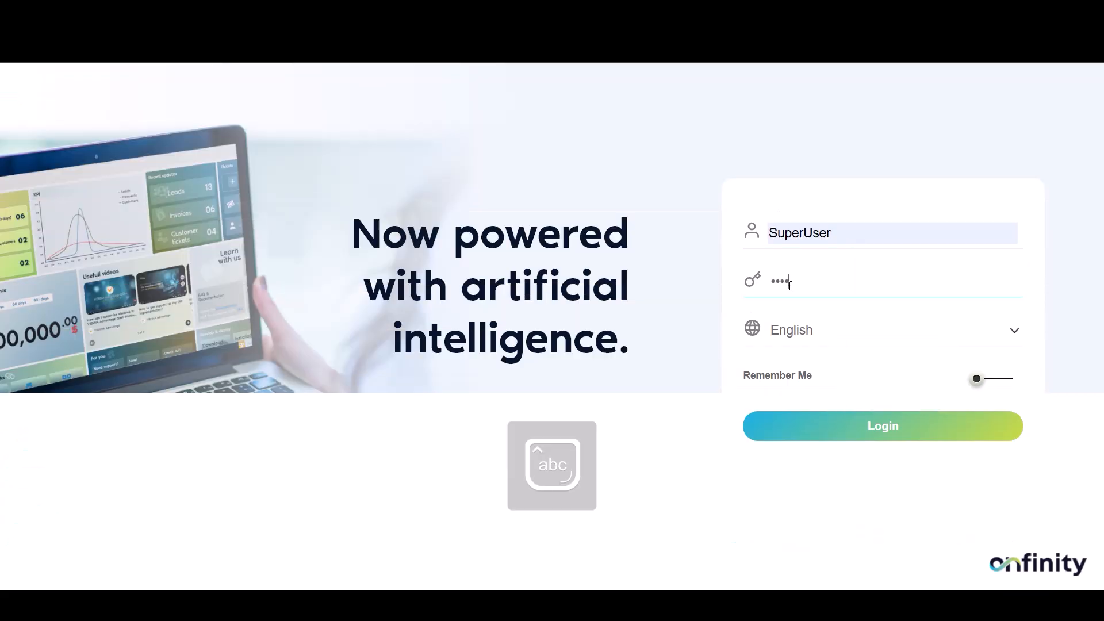
{"action": "type", "text": "•••"}
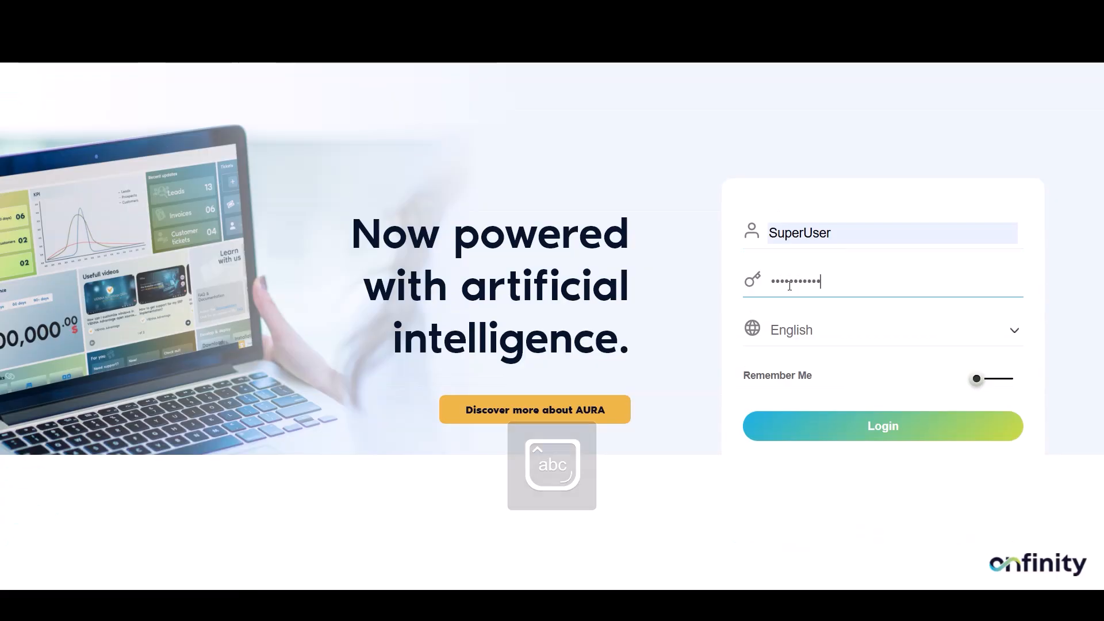
{"action": "key", "text": "Return"}
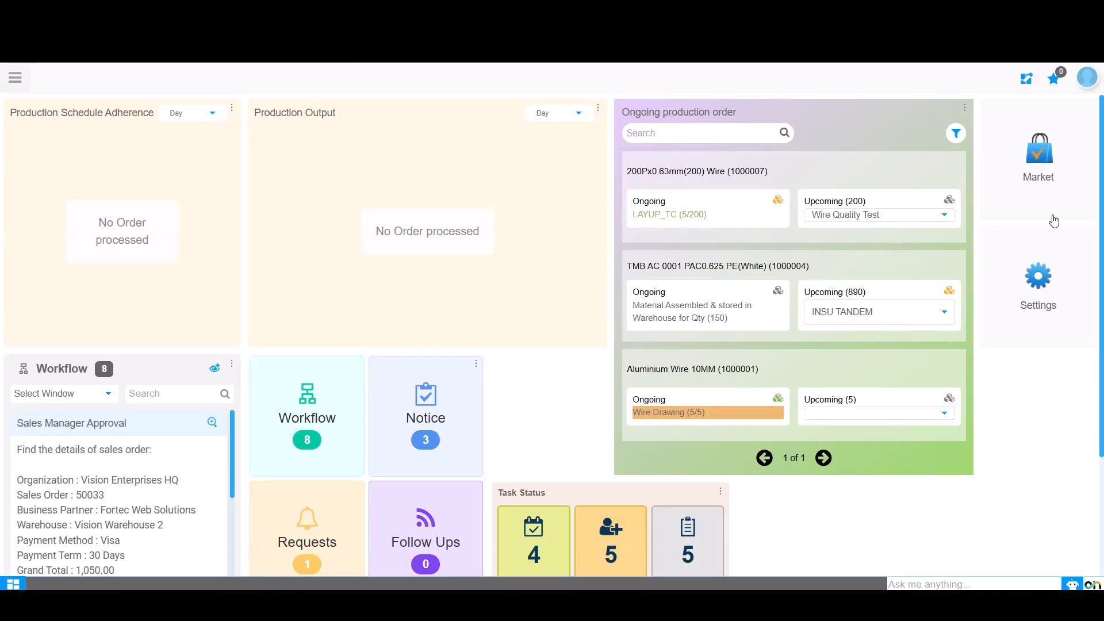
- Enable Automatic Commit in the Preference window settings and save the changes
{"action": "left_click", "coordinate": [1087, 80]}
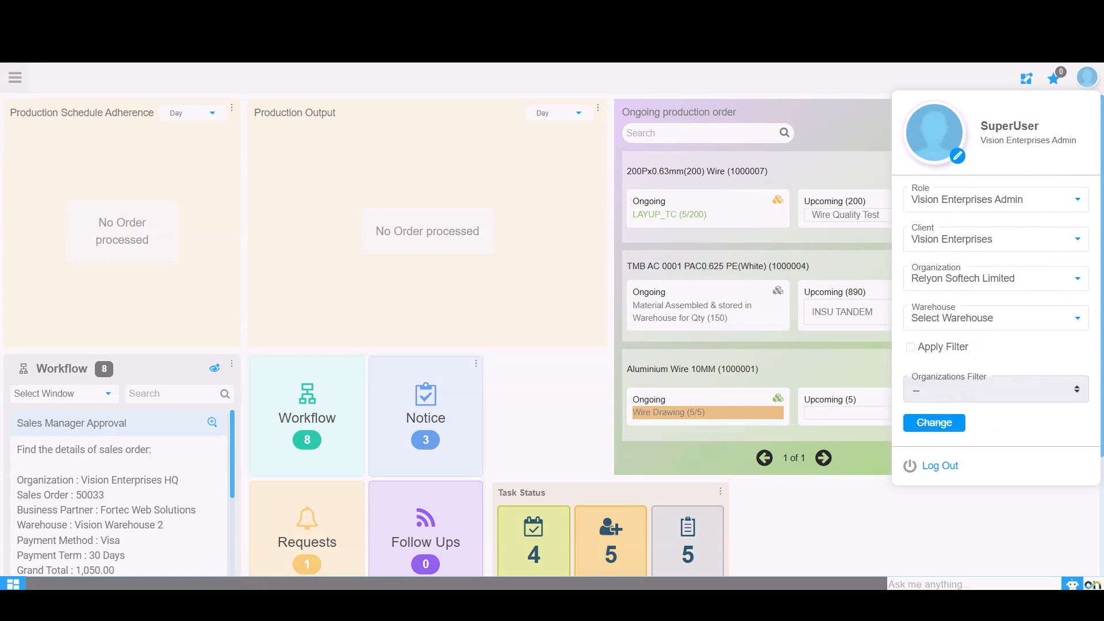
{"action": "left_click", "coordinate": [192, 565]}
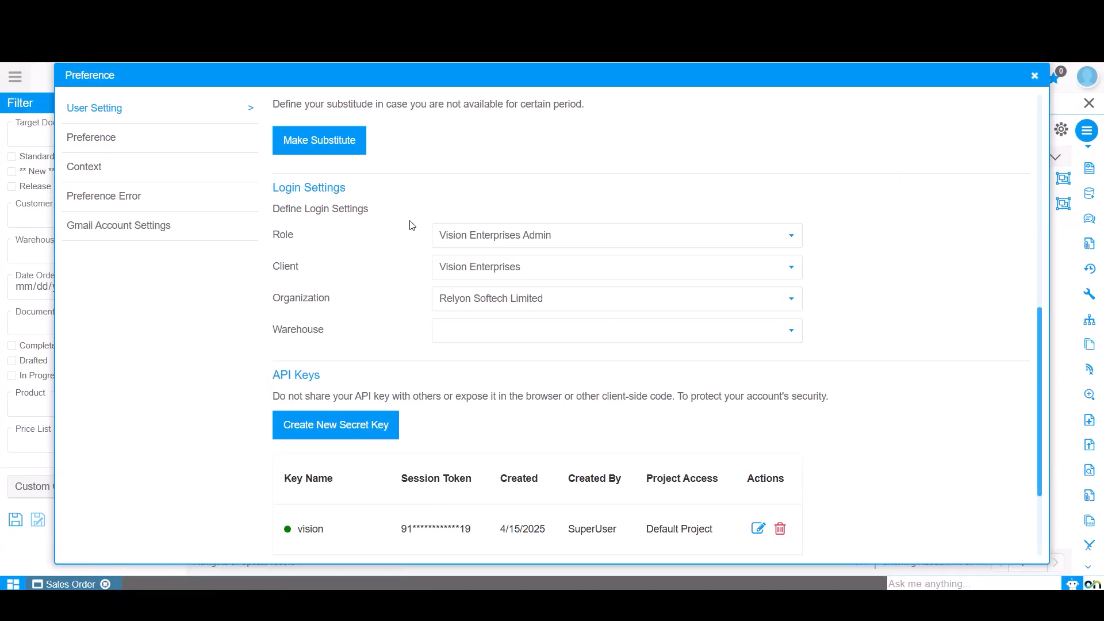
{"action": "left_click", "coordinate": [97, 141]}
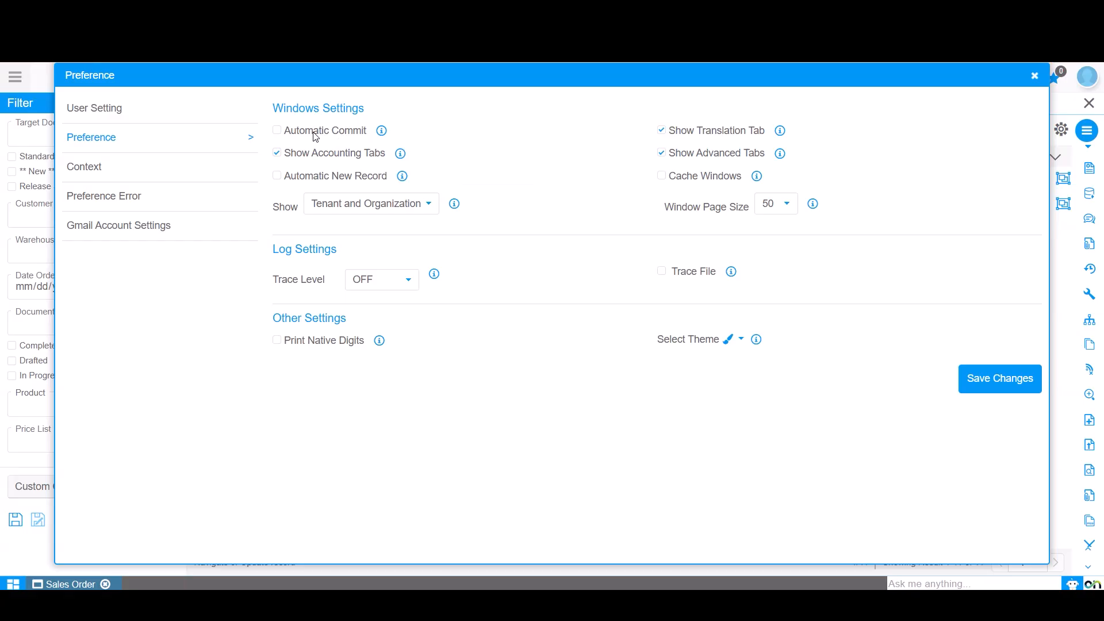
{"action": "left_click", "coordinate": [277, 130]}
{"action": "left_click", "coordinate": [1011, 379]}
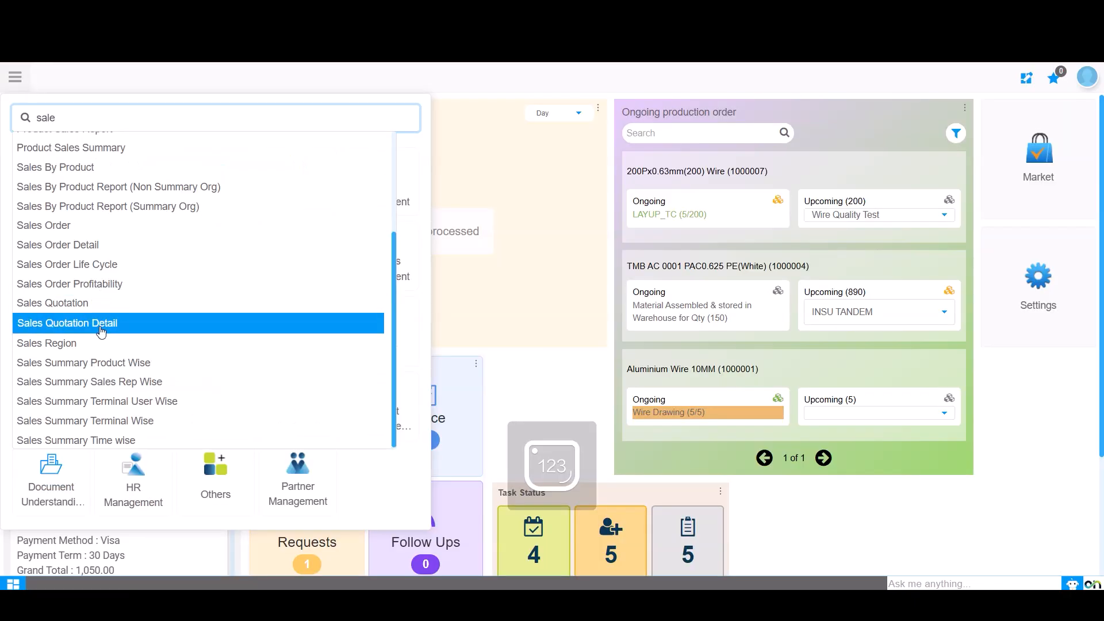
- Open Sales Order, copy the displayed order into a new record, and open its Lines
{"action": "left_click", "coordinate": [51, 228]}
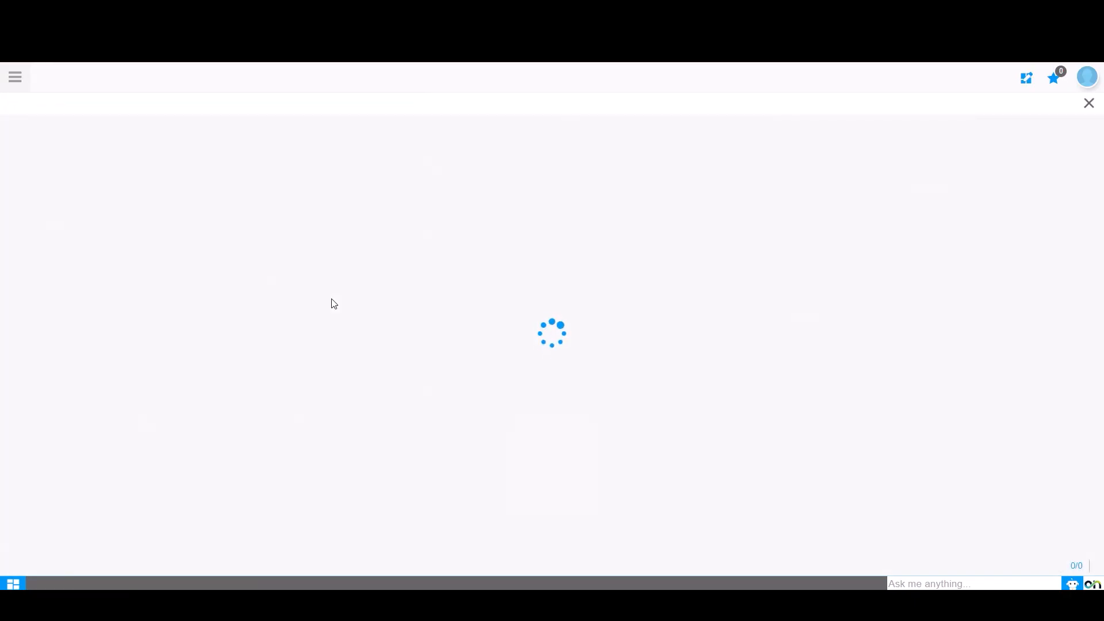
{"action": "left_click", "coordinate": [1090, 346]}
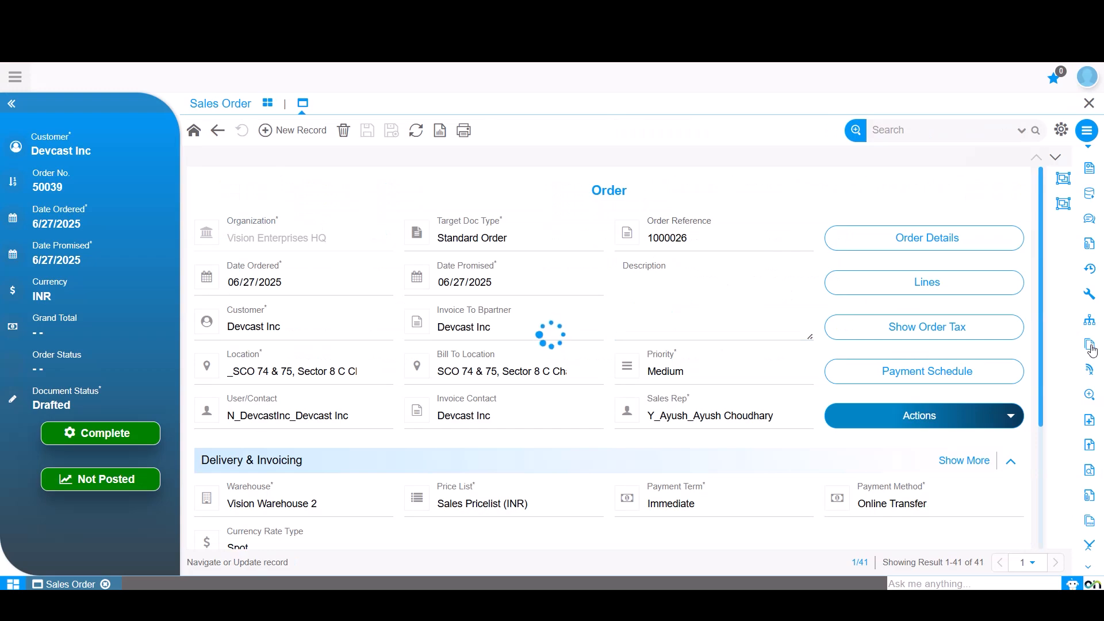
{"action": "left_click", "coordinate": [703, 242]}
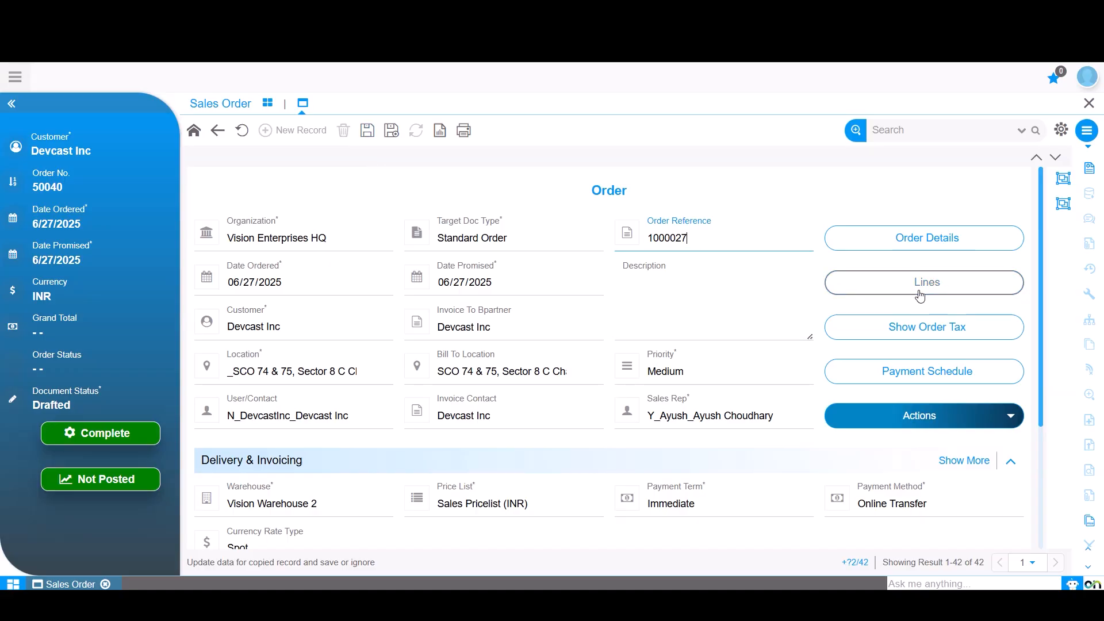
{"action": "left_click", "coordinate": [946, 288]}
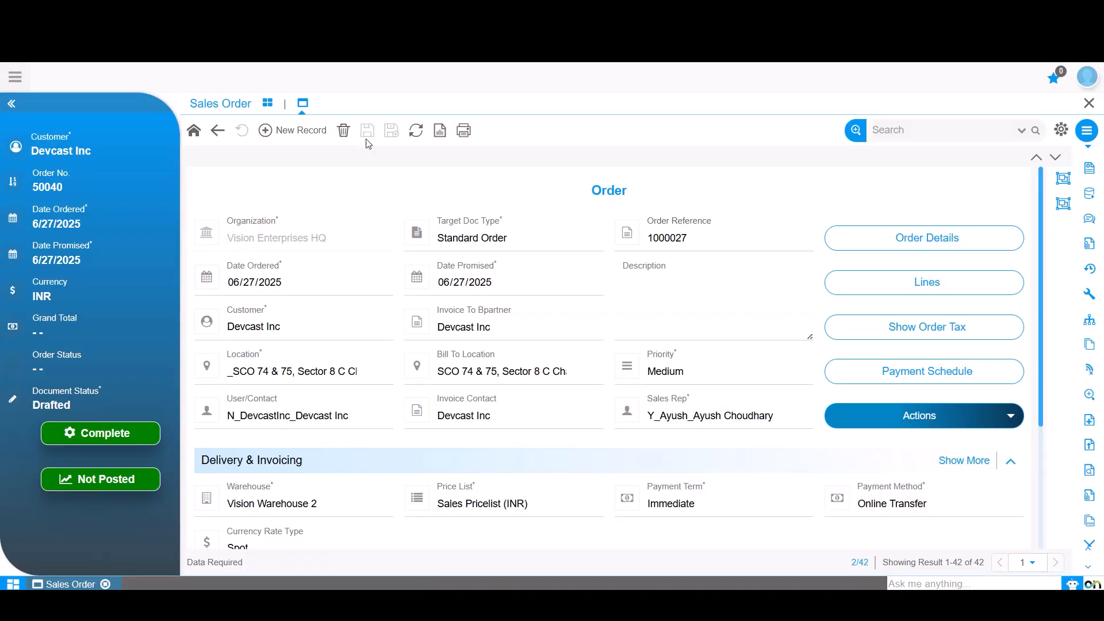
- Toggle Automatic Commit in the Preference window settings and close the dialog without saving
{"action": "left_click", "coordinate": [1062, 129]}
{"action": "left_click", "coordinate": [1005, 151]}
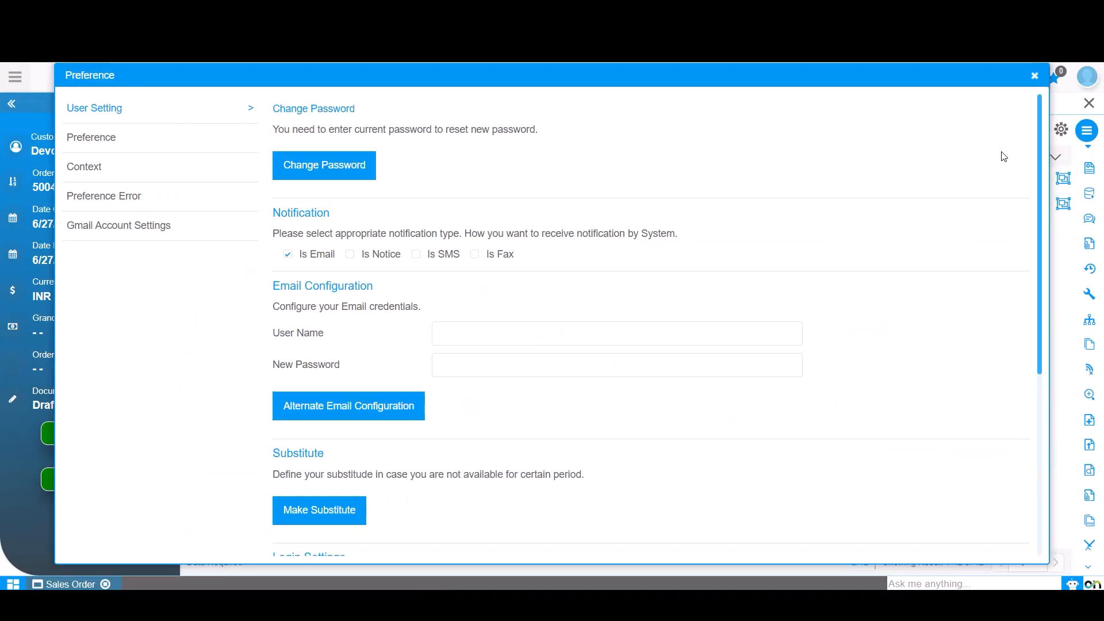
{"action": "left_click", "coordinate": [88, 149]}
{"action": "left_click", "coordinate": [277, 131]}
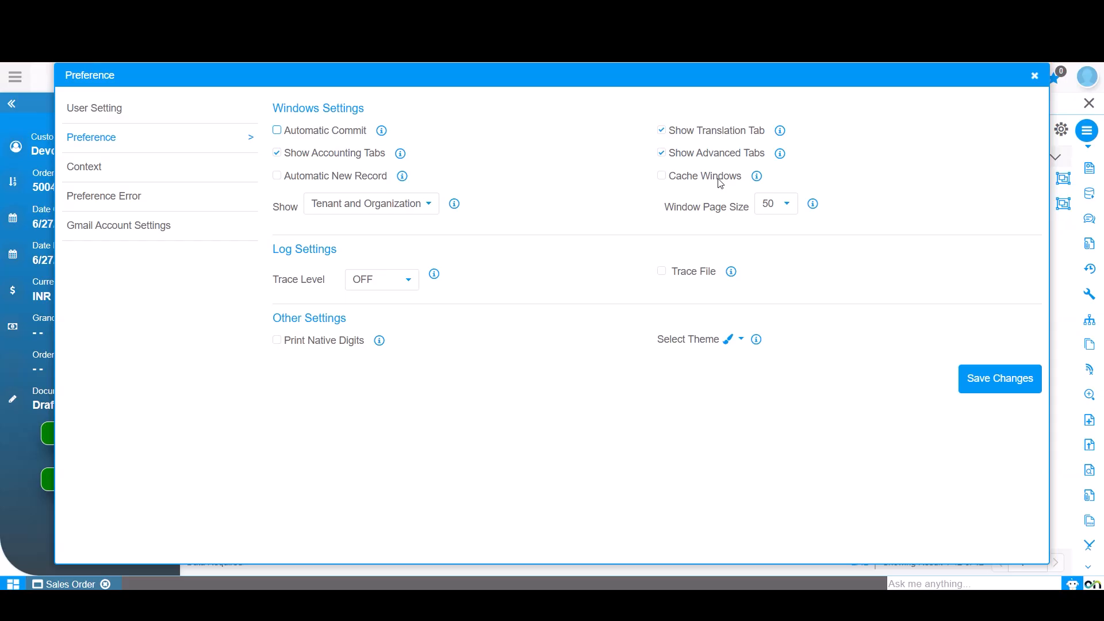
{"action": "left_click", "coordinate": [1035, 77]}
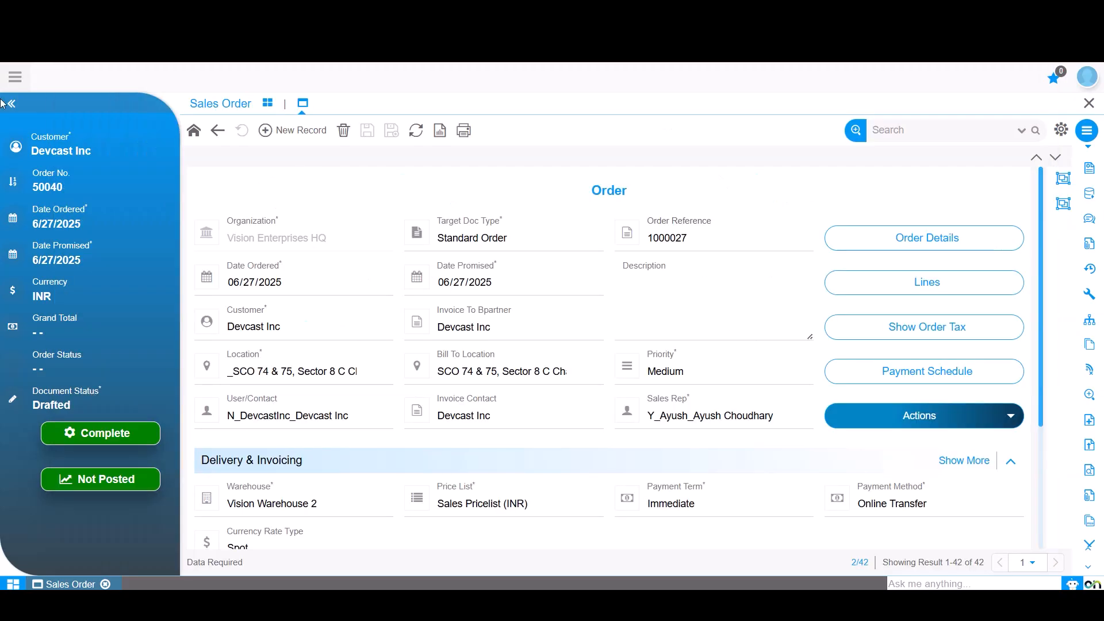
- Open another Sales Order window through the menu search for "sale"
{"action": "left_click", "coordinate": [15, 77]}
{"action": "type", "text": "sale"}
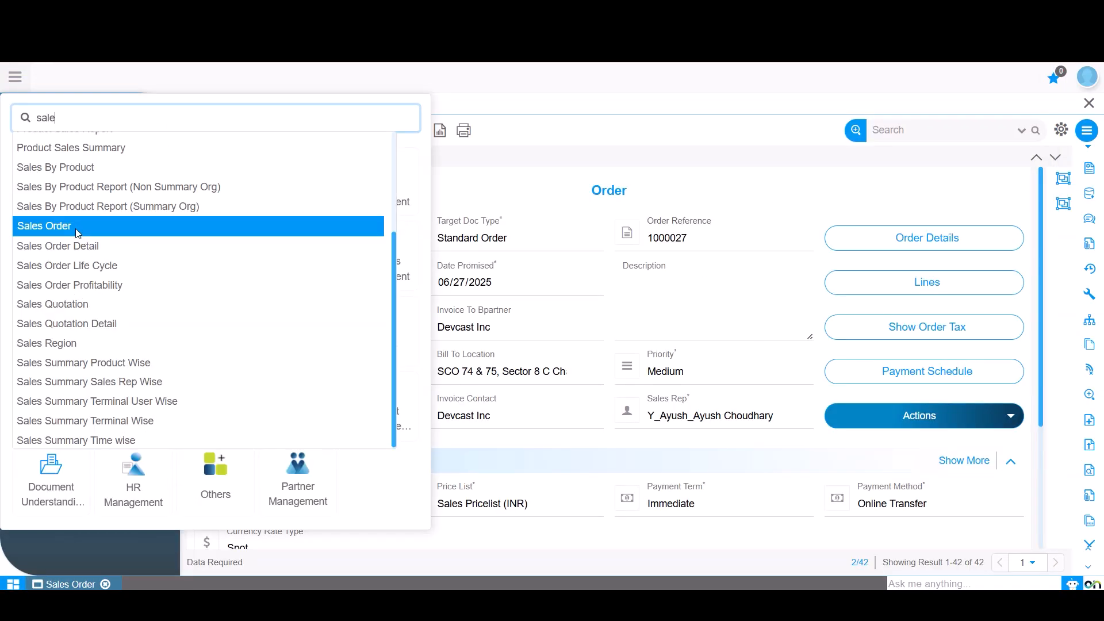
{"action": "left_click", "coordinate": [78, 227]}
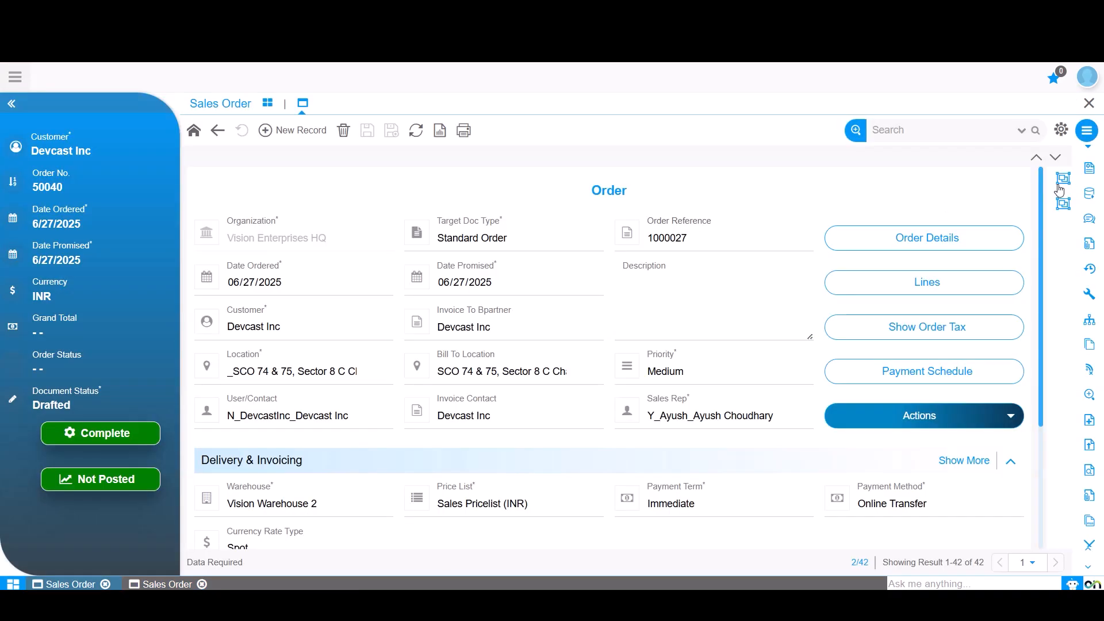
- Enable Cache Windows in the Preference window settings and save the changes
{"action": "left_click", "coordinate": [1062, 130]}
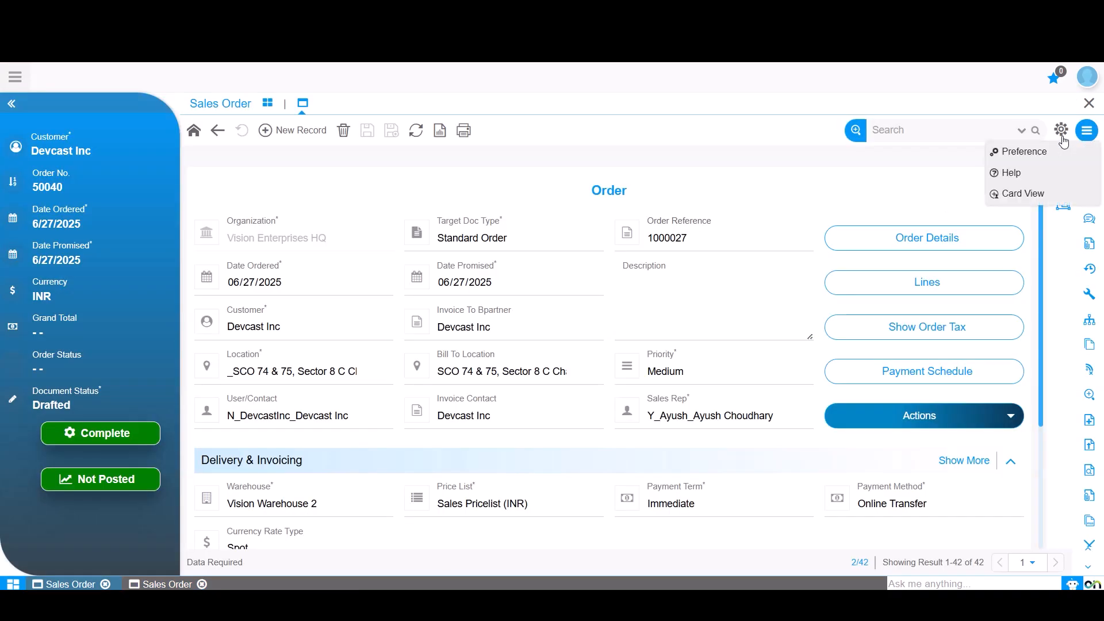
{"action": "left_click", "coordinate": [1017, 152]}
{"action": "left_click", "coordinate": [130, 142]}
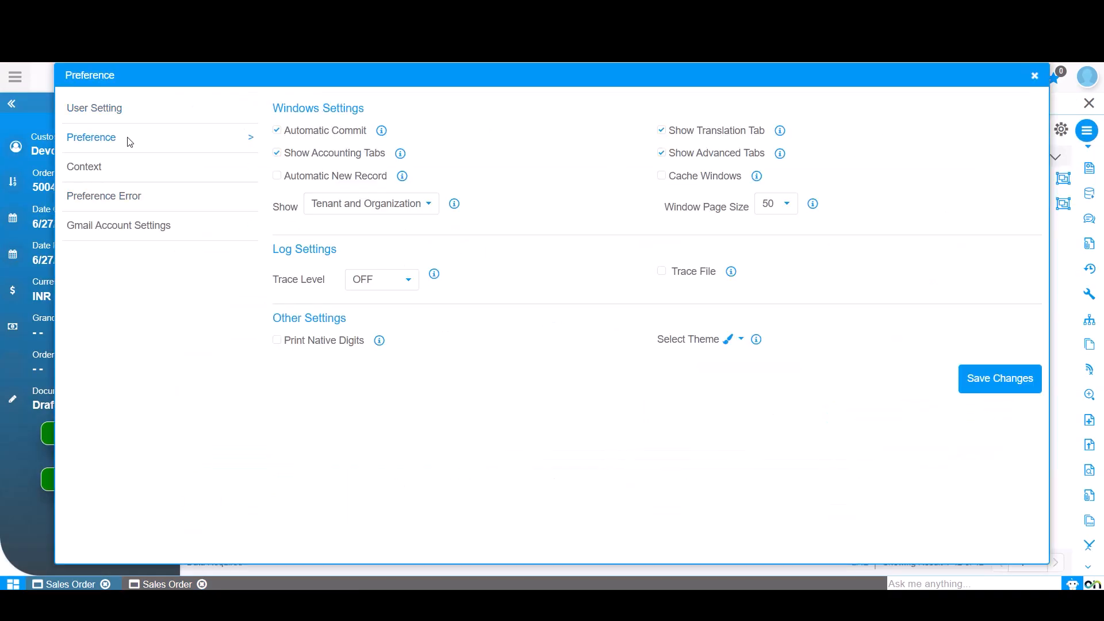
{"action": "left_click", "coordinate": [662, 176]}
{"action": "left_click", "coordinate": [1001, 381]}
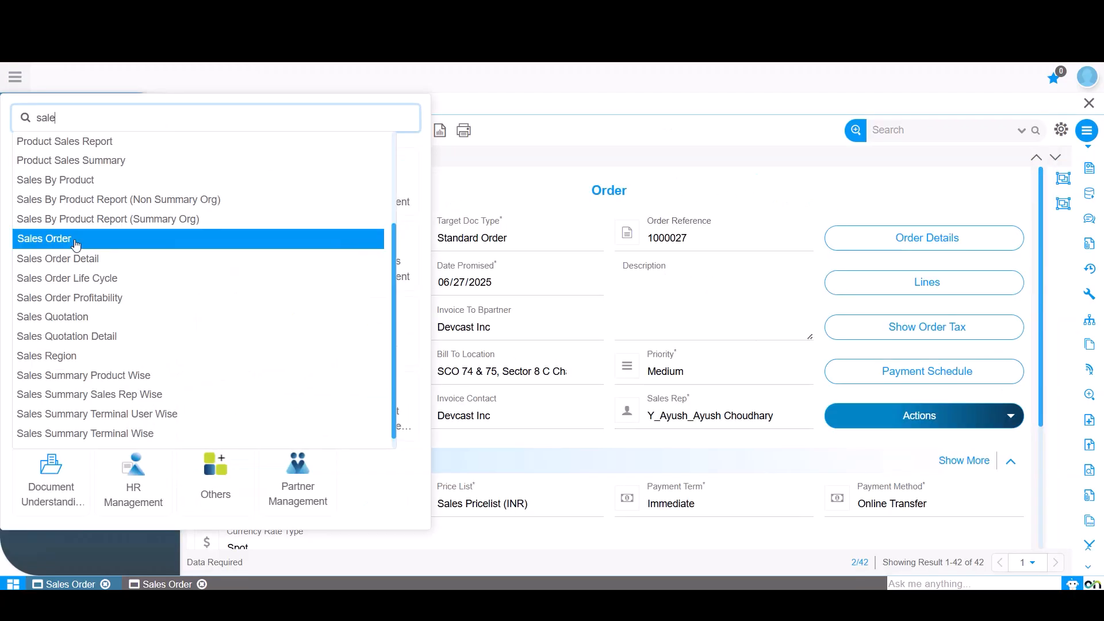
- Open a Sales Order window from the menu search, then close all open Sales Order windows
{"action": "left_click", "coordinate": [76, 244]}
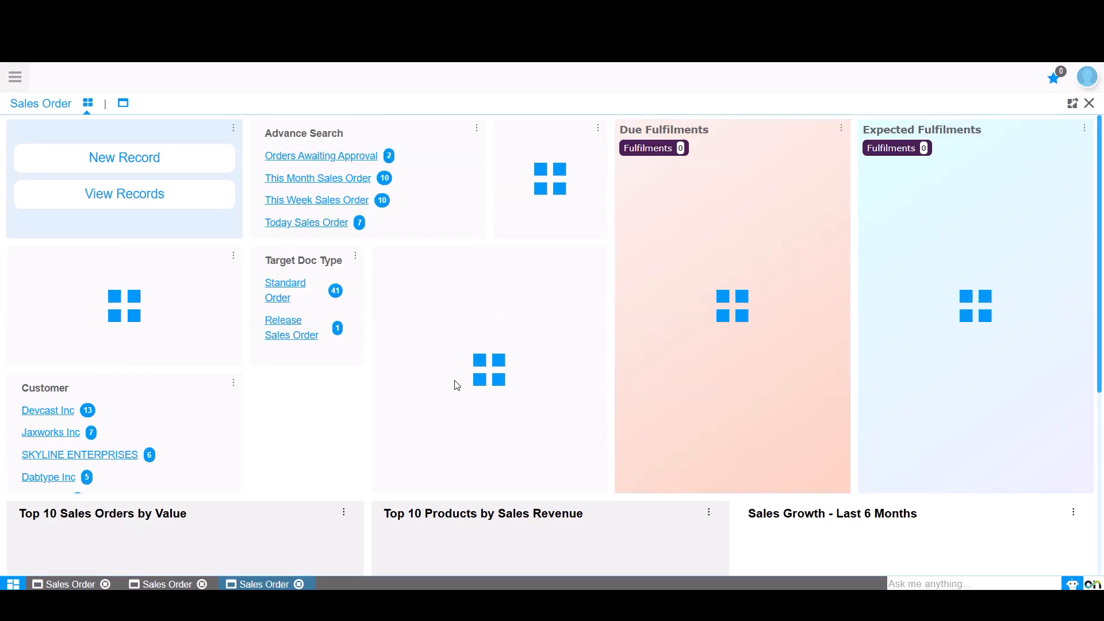
{"action": "left_click", "coordinate": [298, 584]}
{"action": "left_click", "coordinate": [202, 584]}
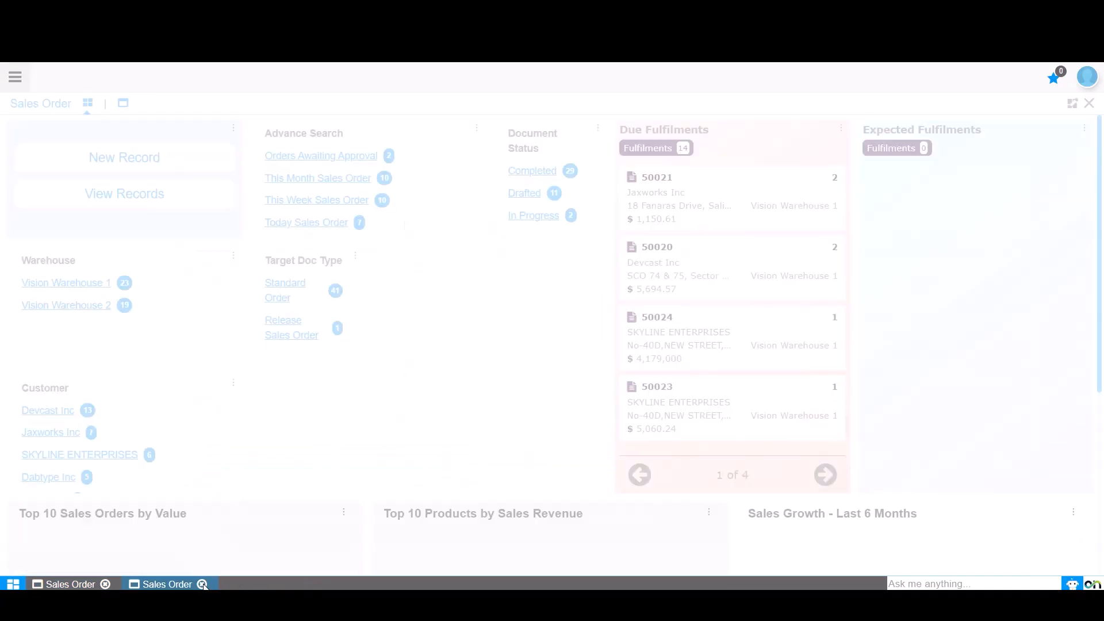
{"action": "left_click", "coordinate": [106, 585]}
- Reopen Sales Order through the menu search for "sa", switch to its record view and close the Preference dialog
{"action": "left_click", "coordinate": [15, 78]}
{"action": "type", "text": "sale"}
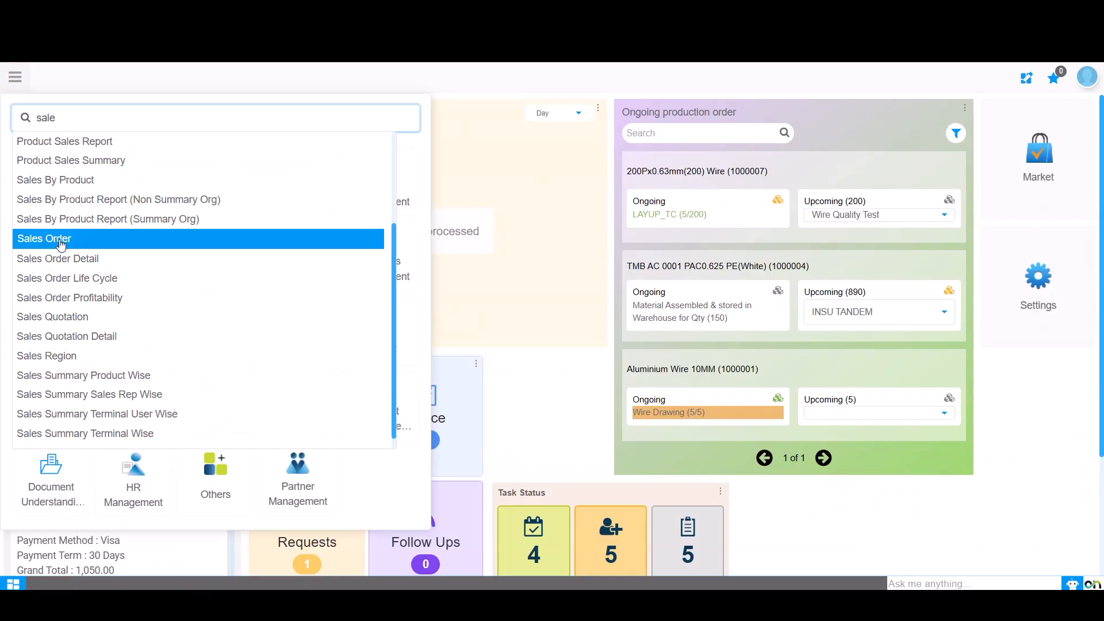
{"action": "left_click", "coordinate": [60, 242]}
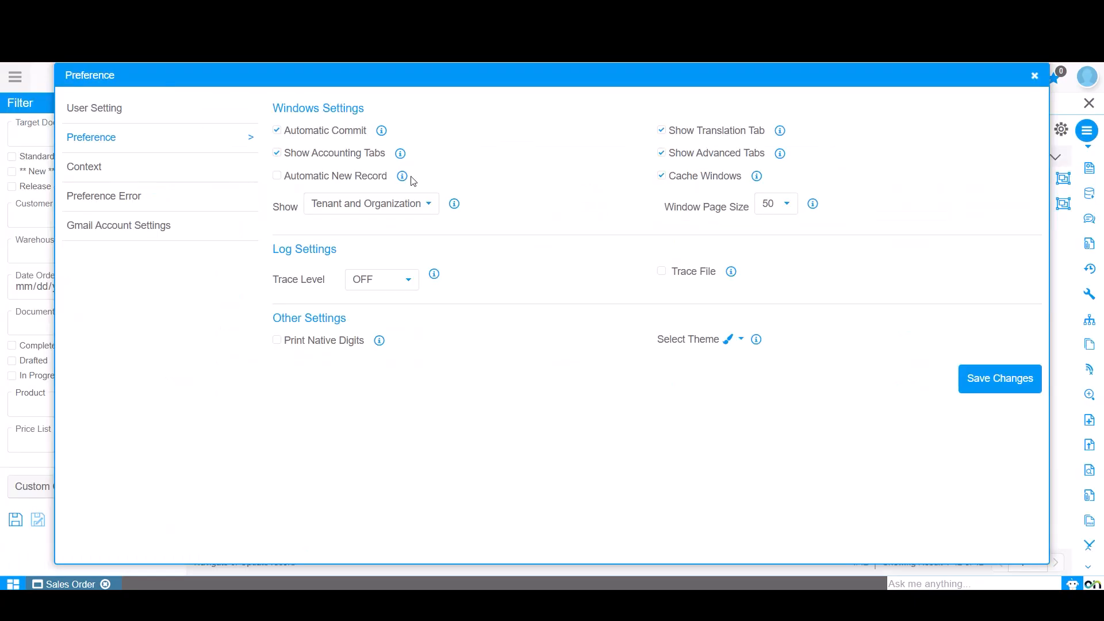
{"action": "left_click", "coordinate": [123, 103]}
{"action": "left_click", "coordinate": [1035, 76]}
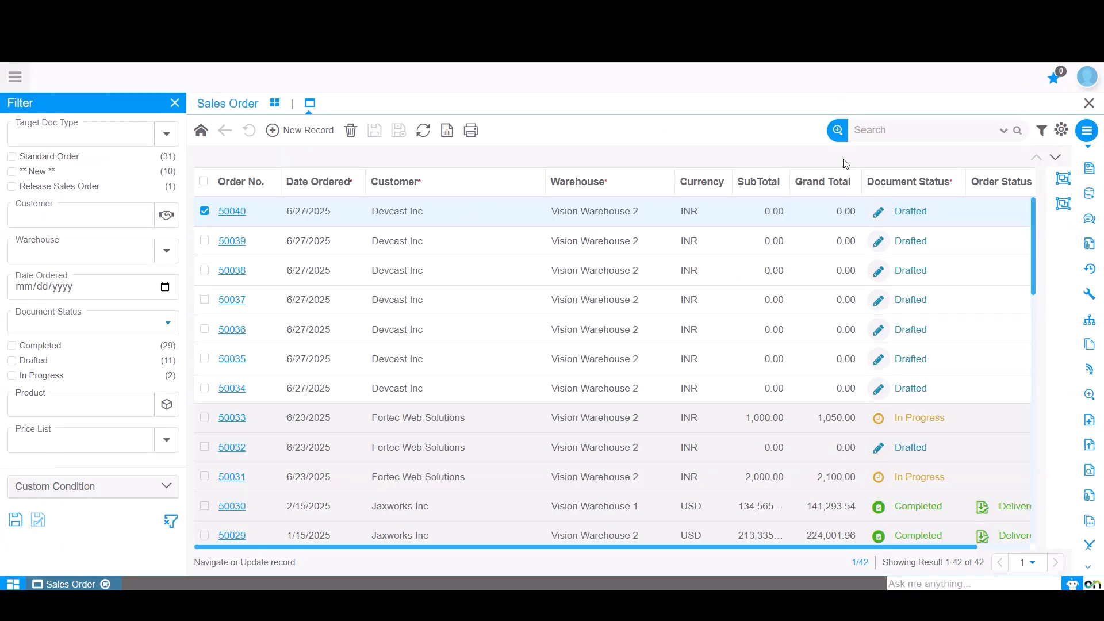
- Open order 50040, set the Preference window's Show option to None and save the changes
{"action": "left_click", "coordinate": [232, 212]}
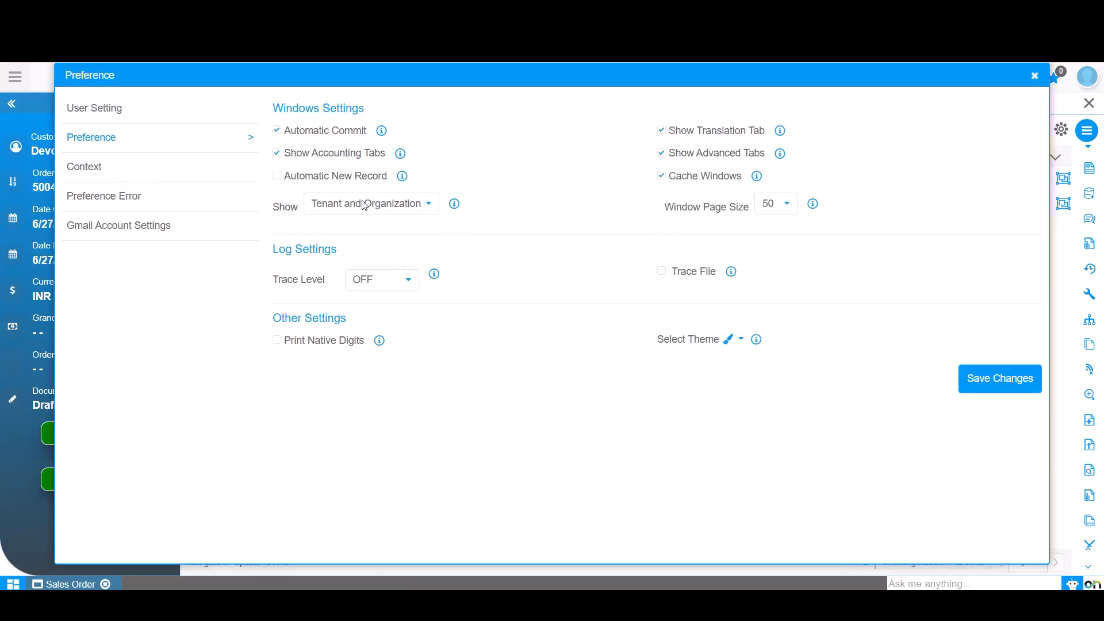
{"action": "left_click", "coordinate": [364, 204]}
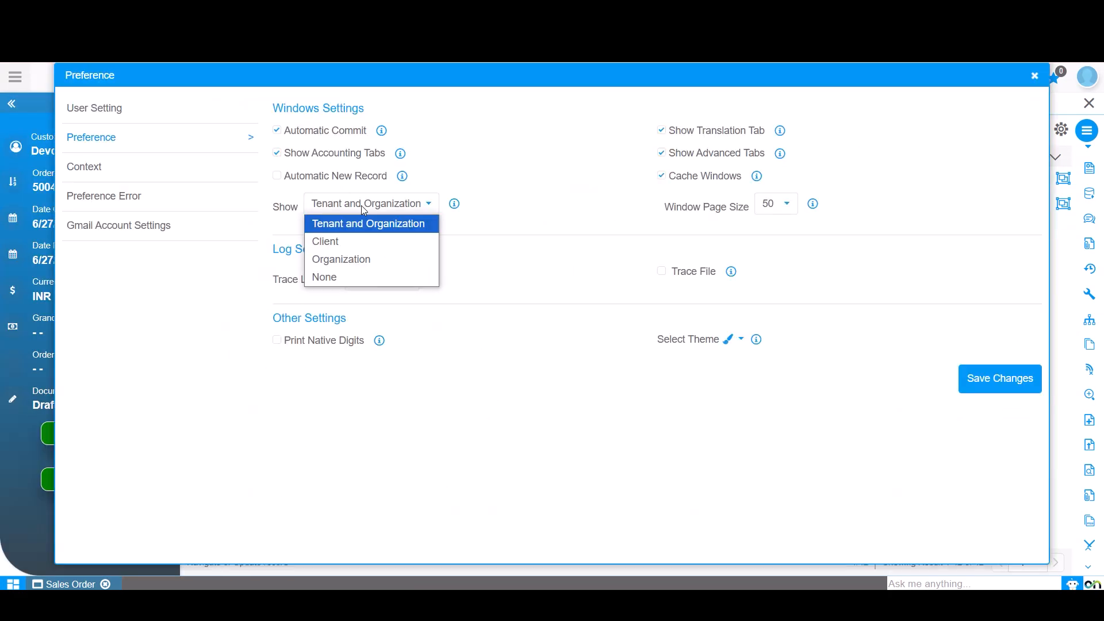
{"action": "left_click", "coordinate": [328, 278]}
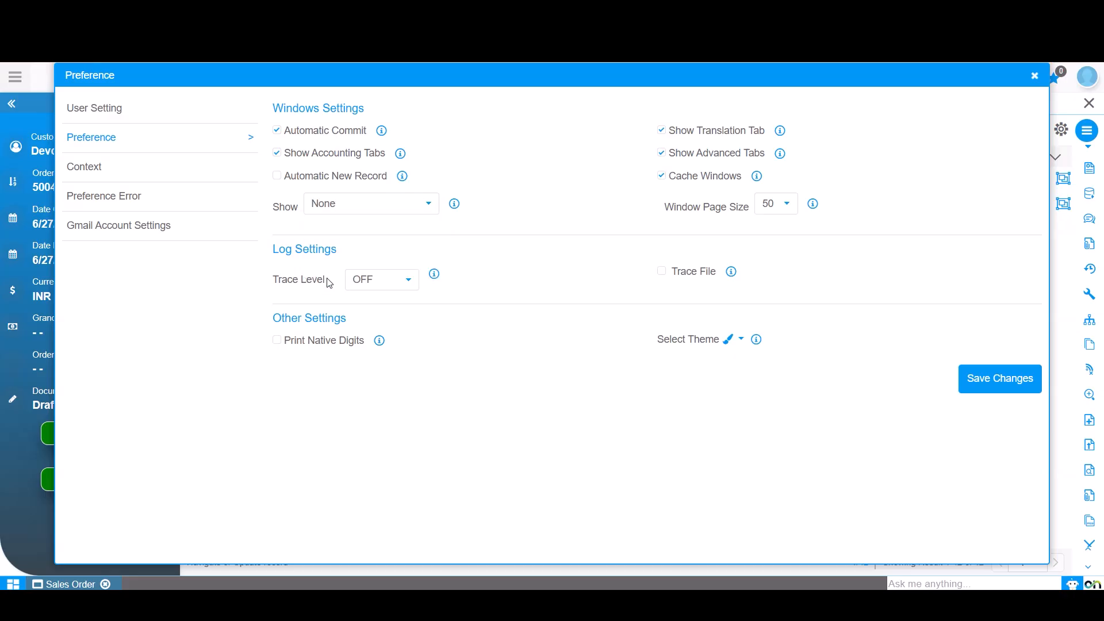
{"action": "left_click", "coordinate": [999, 378]}
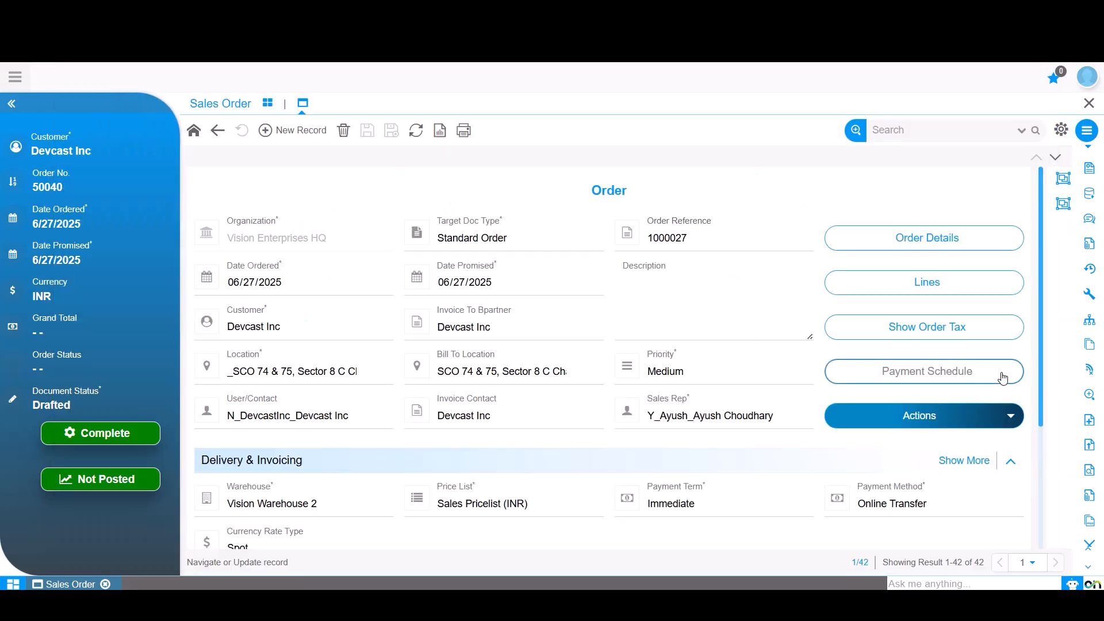
- Open a second Sales Order window through the menu search for "sal" and open order 50040
{"action": "left_click", "coordinate": [15, 77]}
{"action": "type", "text": "sal"}
{"action": "left_click", "coordinate": [49, 337]}
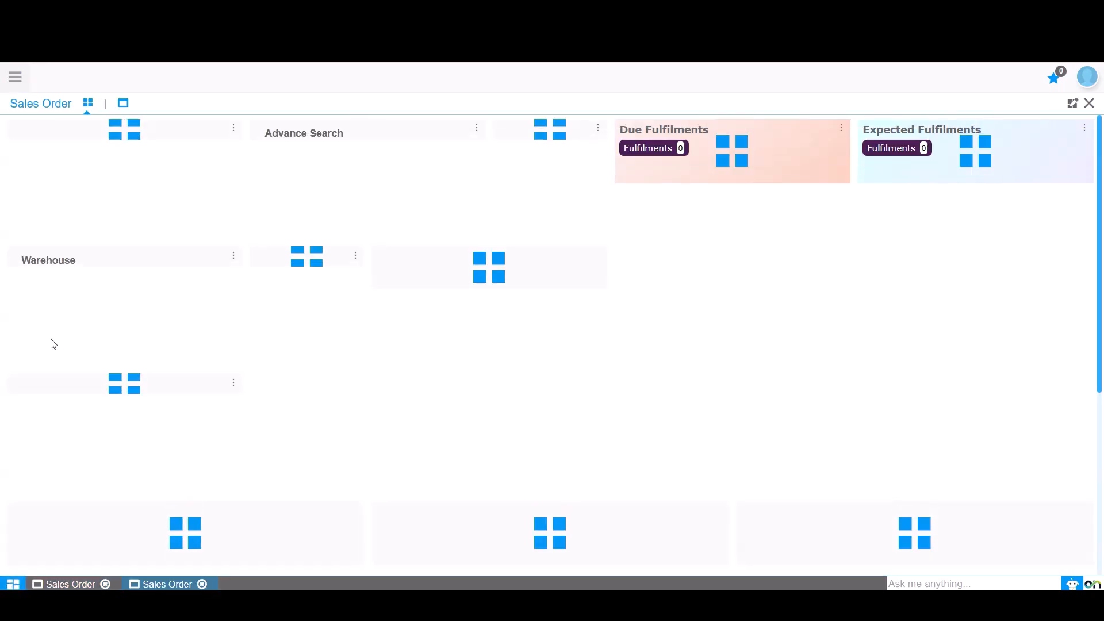
{"action": "left_click", "coordinate": [123, 107]}
{"action": "left_click", "coordinate": [237, 213]}
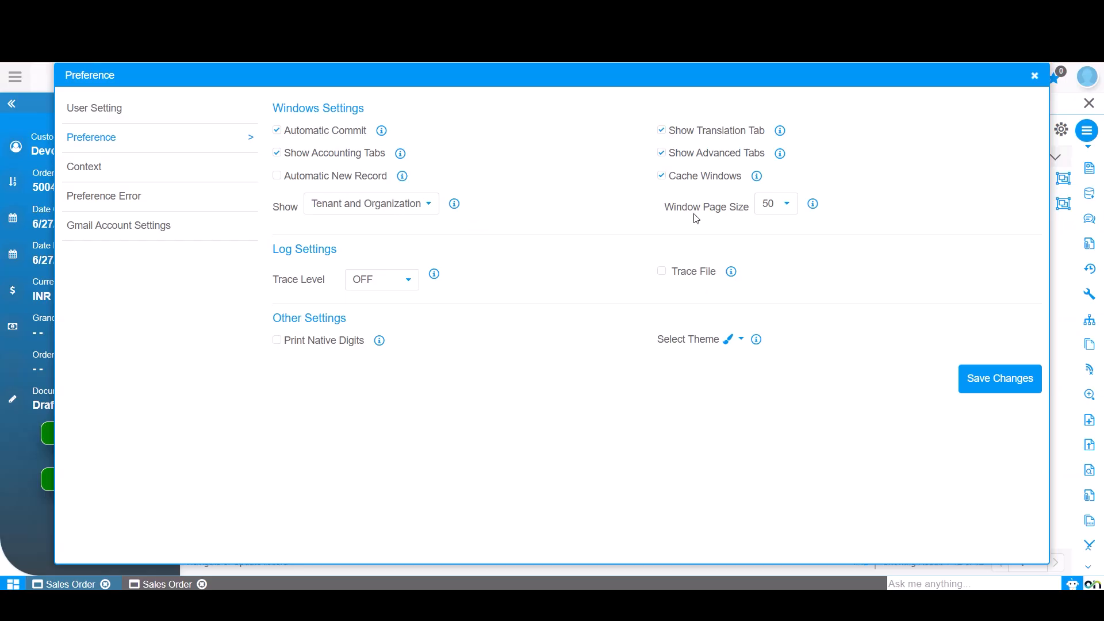
- Set Window Page Size to 100 in the preferences and close the dialog without saving
{"action": "left_click", "coordinate": [782, 210]}
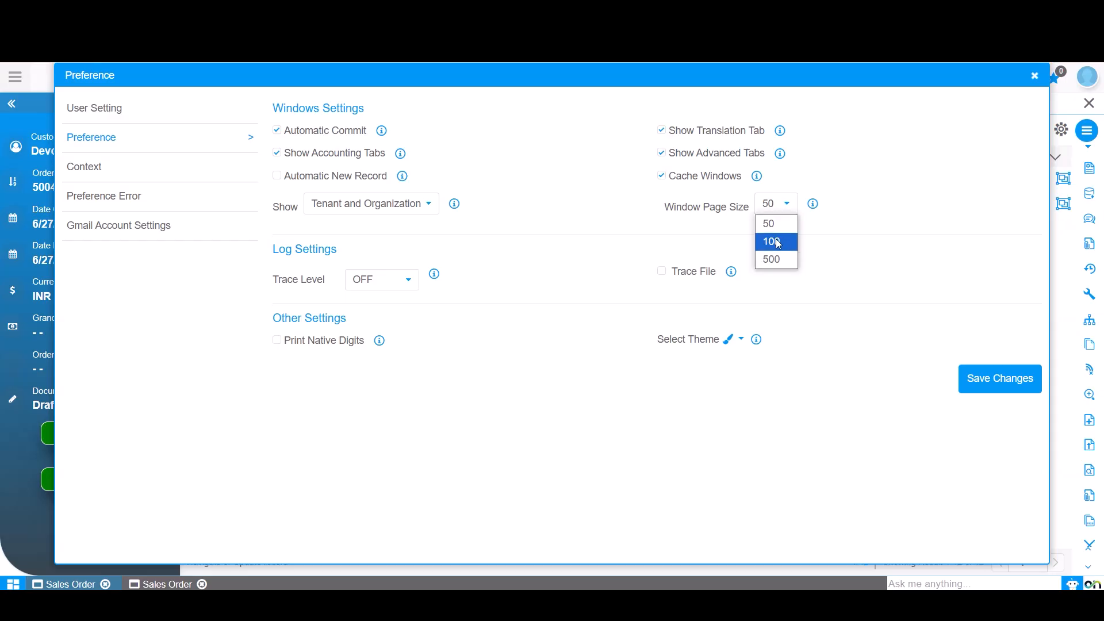
{"action": "left_click", "coordinate": [778, 243]}
{"action": "left_click", "coordinate": [1033, 77]}
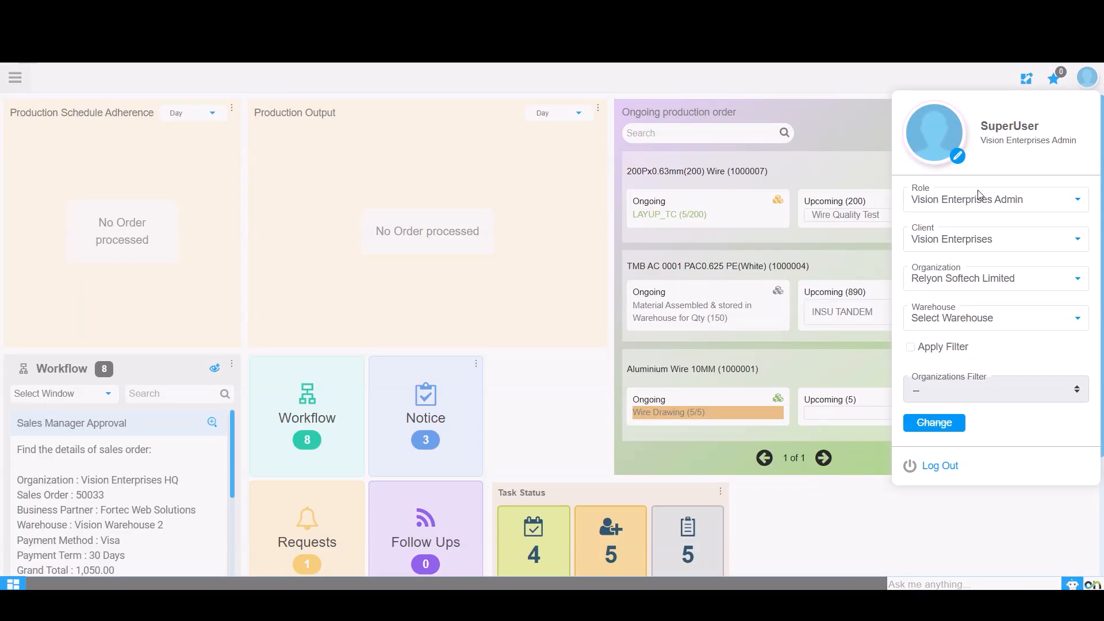
- Switch the login role to System Administrator with the System client and apply the change
{"action": "left_click", "coordinate": [980, 199]}
{"action": "left_click", "coordinate": [966, 470]}
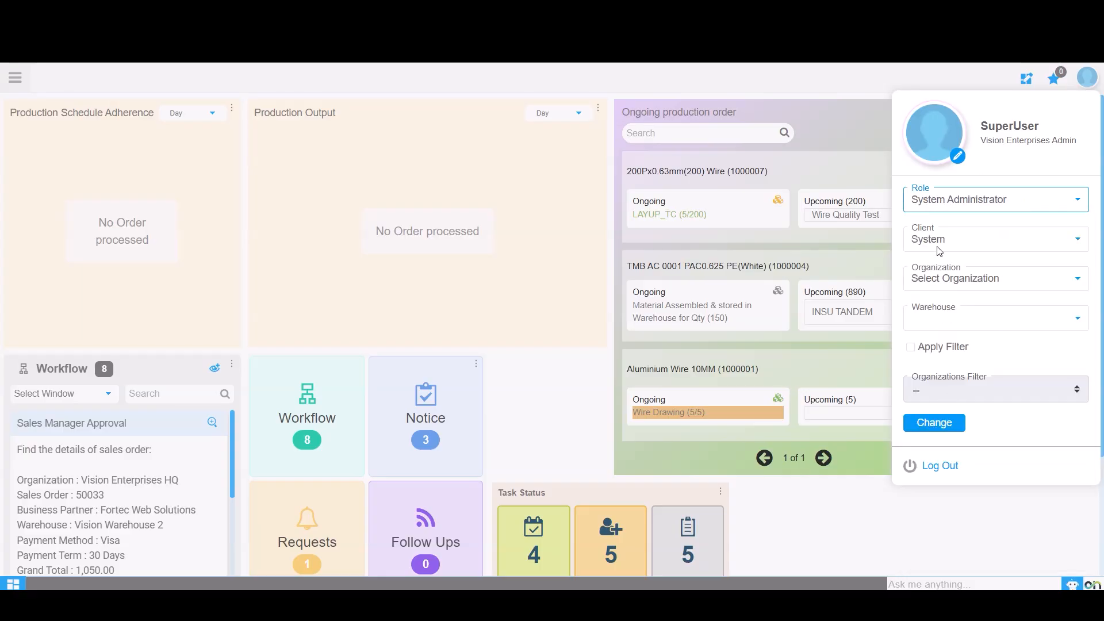
{"action": "left_click", "coordinate": [935, 279]}
{"action": "left_click", "coordinate": [916, 316]}
{"action": "left_click", "coordinate": [925, 423]}
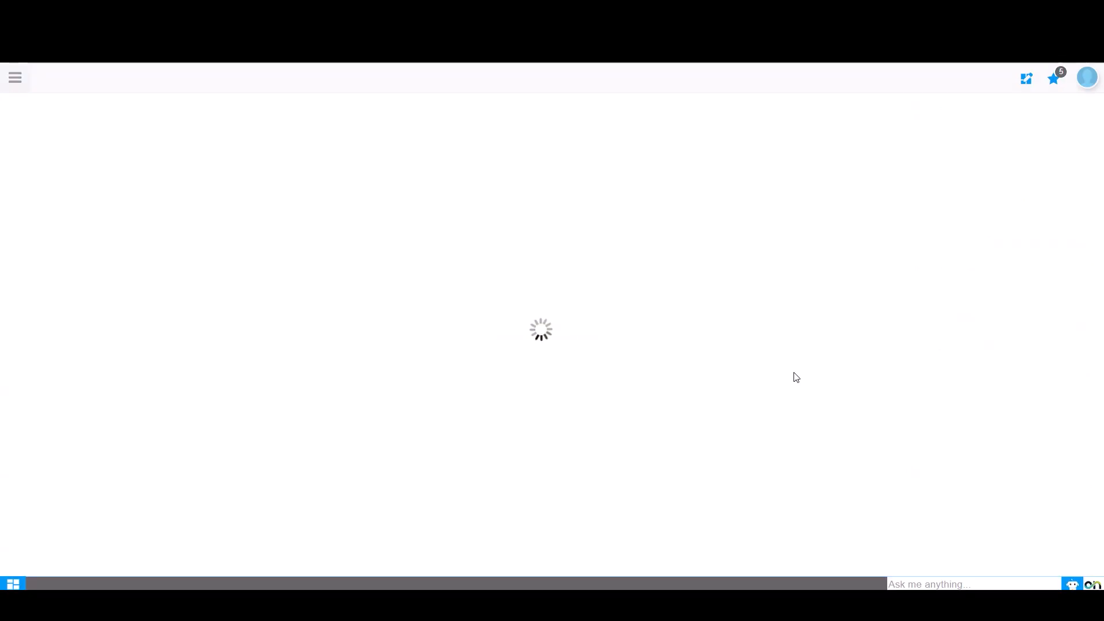
- Search the menu for screen and open the Screen Configuration window
{"action": "left_click", "coordinate": [15, 79]}
{"action": "type", "text": "Screen Composer"}
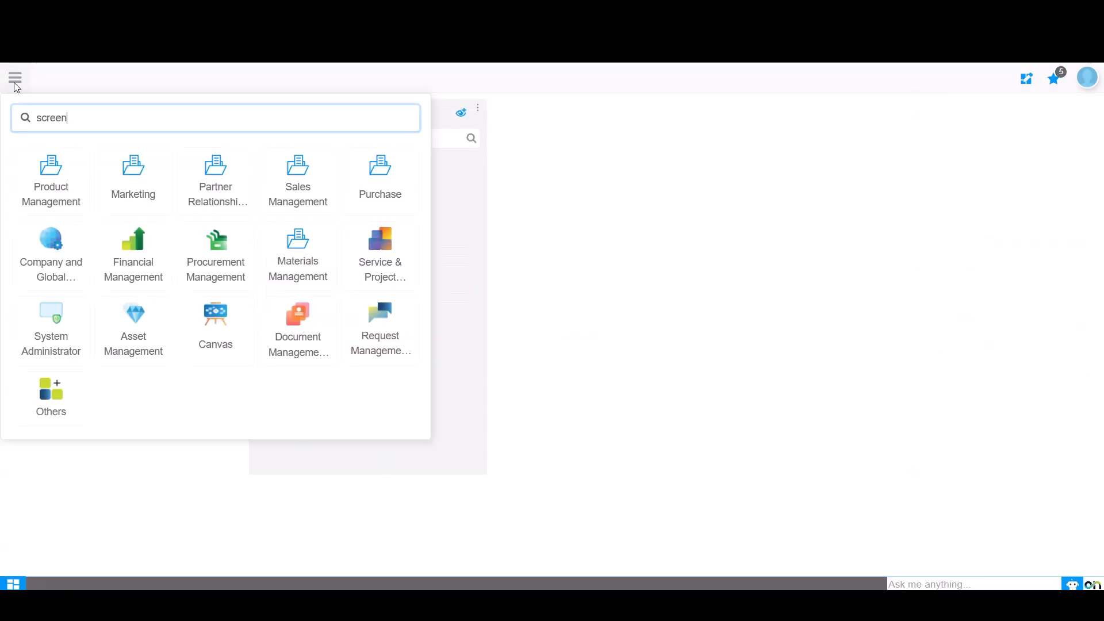
{"action": "key", "text": "Return"}
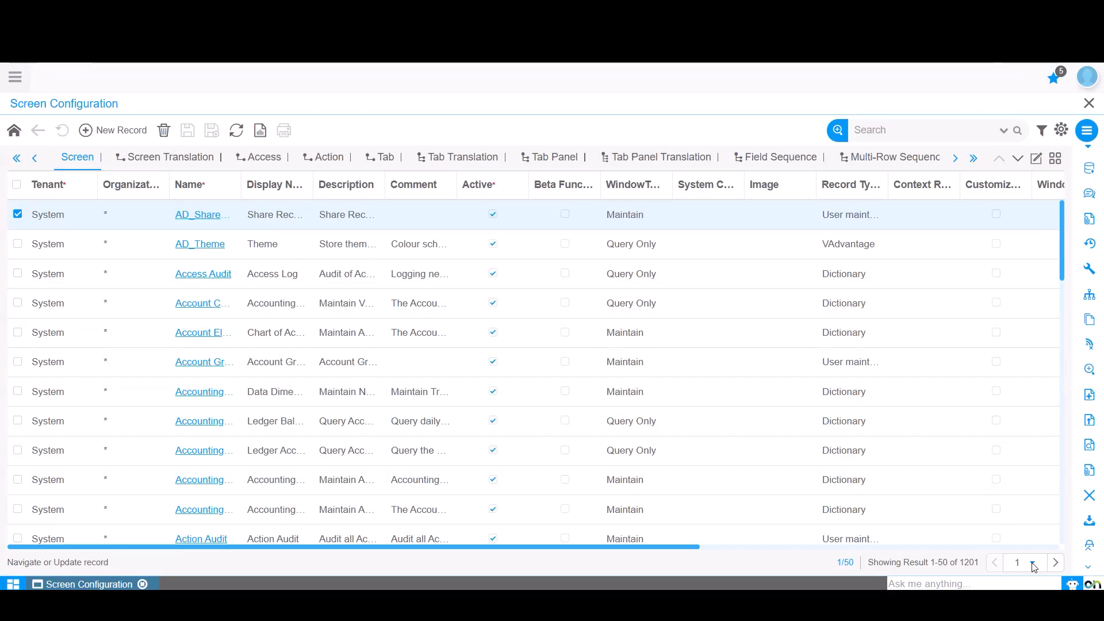
- Jump to page 5 of the Screen Configuration records
{"action": "left_click", "coordinate": [1034, 564]}
{"action": "scroll", "coordinate": [1021, 460], "scroll_direction": "down", "scroll_amount": 2}
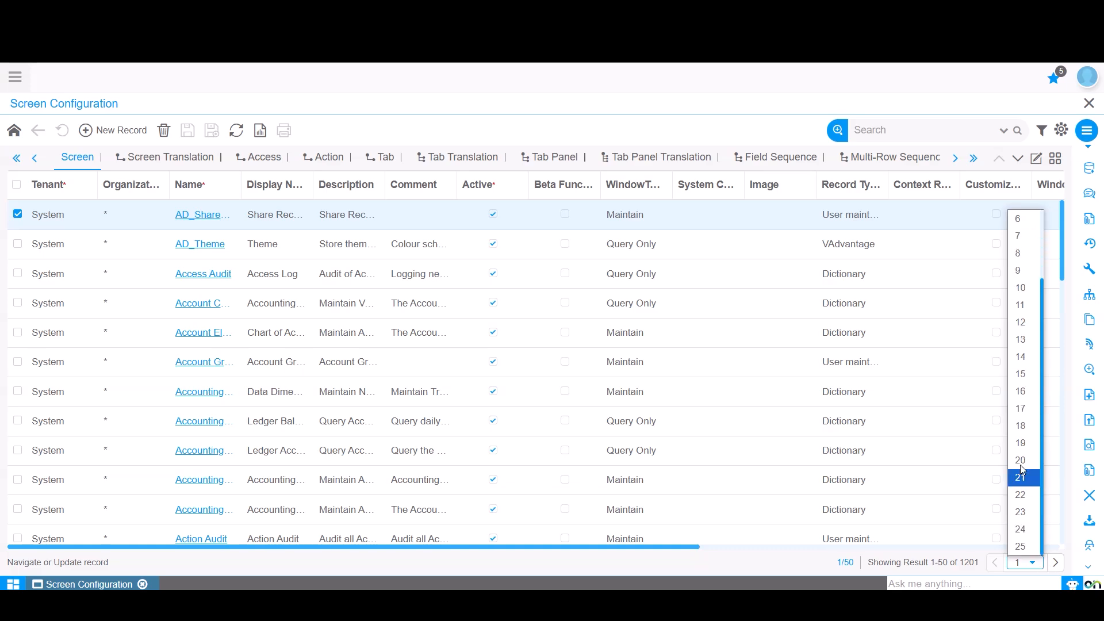
{"action": "scroll", "coordinate": [1024, 230], "scroll_direction": "up", "scroll_amount": 1}
{"action": "left_click", "coordinate": [1019, 218]}
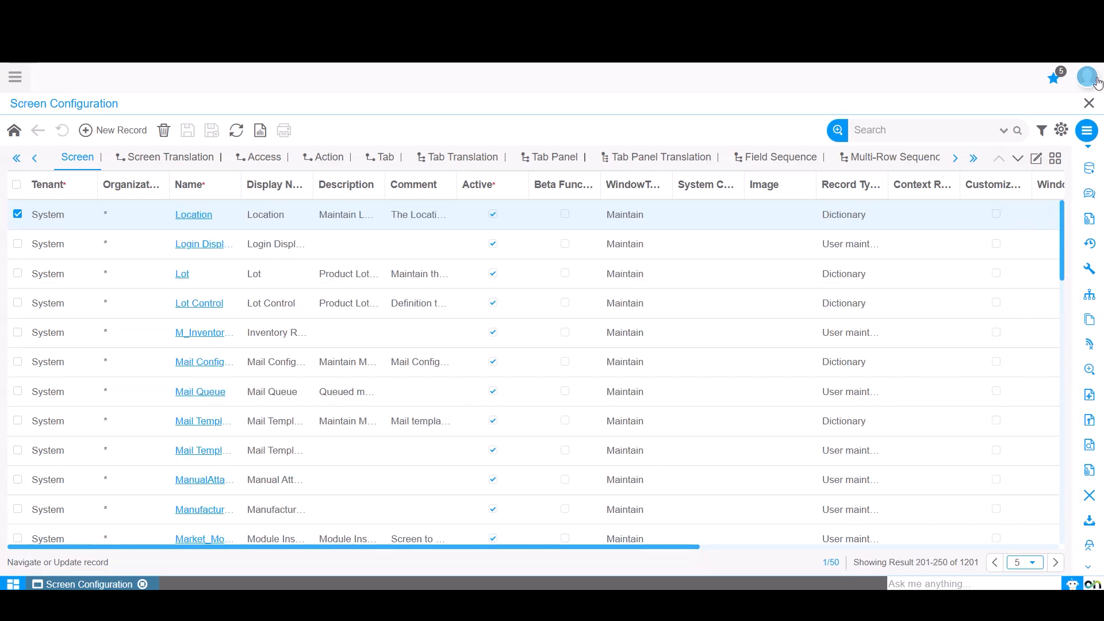
- Set the Window Page Size preference to 500 for Screen Configuration and save the changes
{"action": "left_click", "coordinate": [1061, 131]}
{"action": "left_click", "coordinate": [1038, 147]}
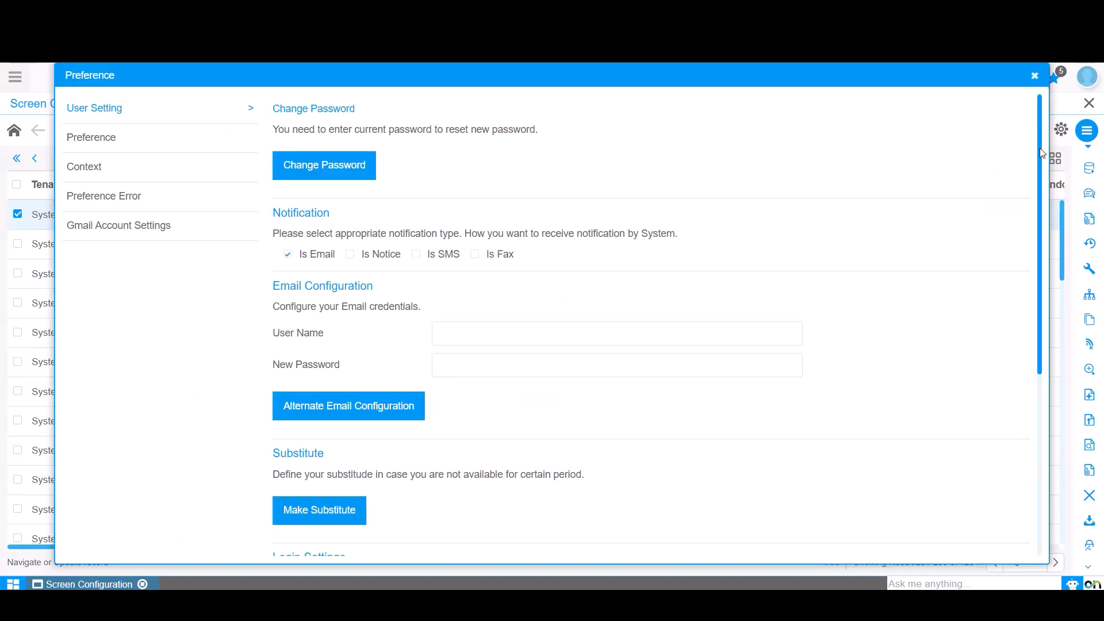
{"action": "left_click", "coordinate": [129, 139]}
{"action": "left_click", "coordinate": [783, 204]}
{"action": "left_click", "coordinate": [788, 246]}
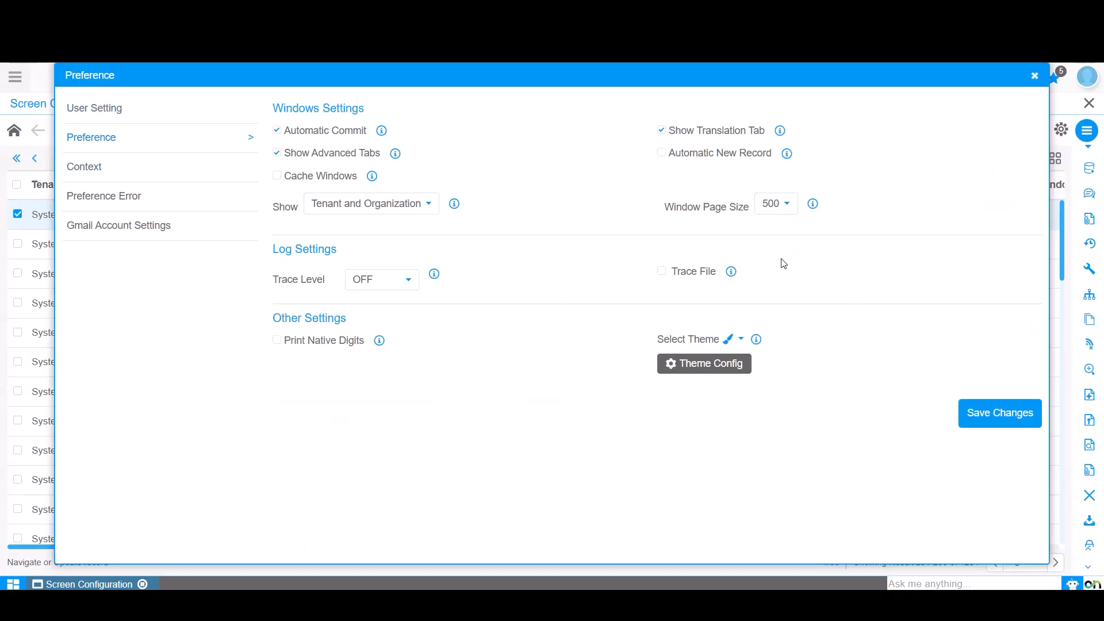
{"action": "left_click", "coordinate": [995, 416]}
- Check the page list and select all records on the current page
{"action": "left_click", "coordinate": [1032, 564]}
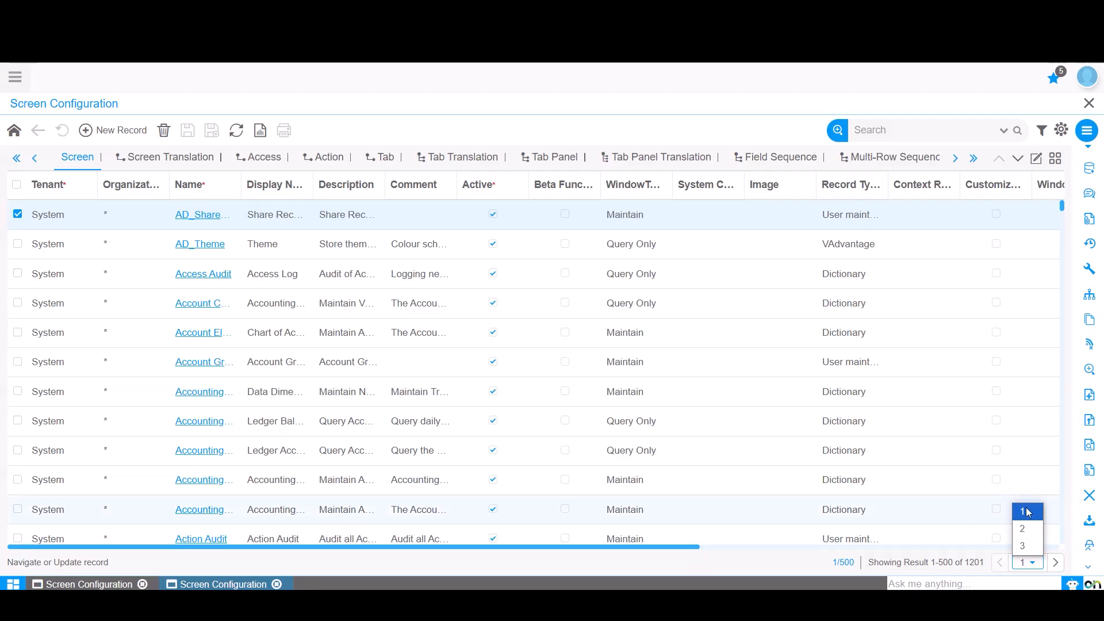
{"action": "left_click", "coordinate": [17, 184]}
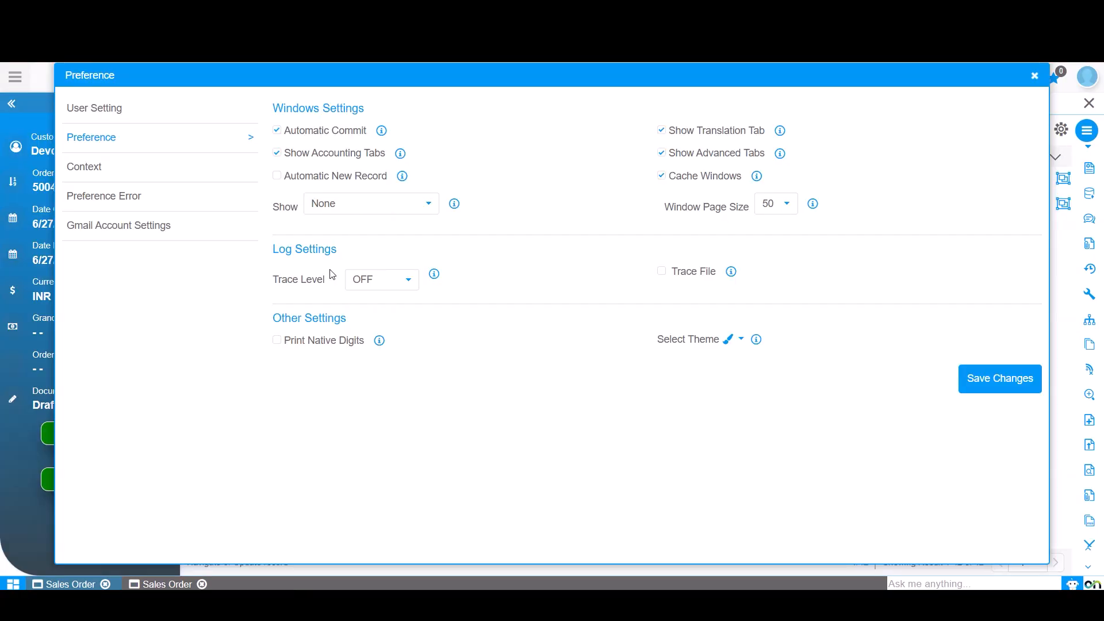
- Review the Trace Level options, theme selector and profile panel in the Sales Order preferences
{"action": "left_click", "coordinate": [369, 285]}
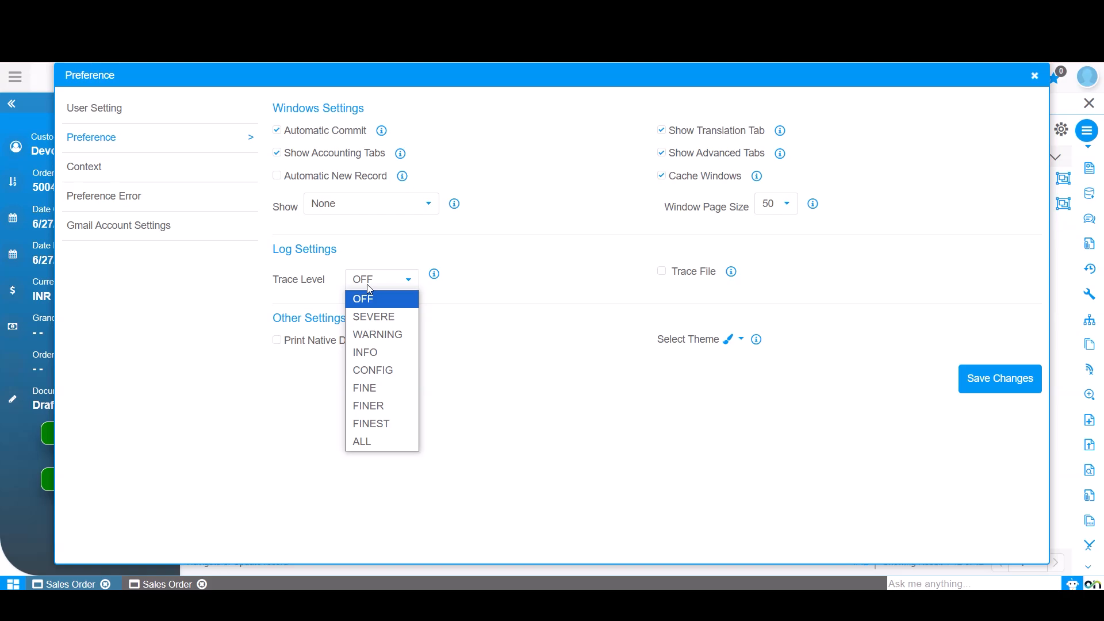
{"action": "left_click", "coordinate": [92, 196]}
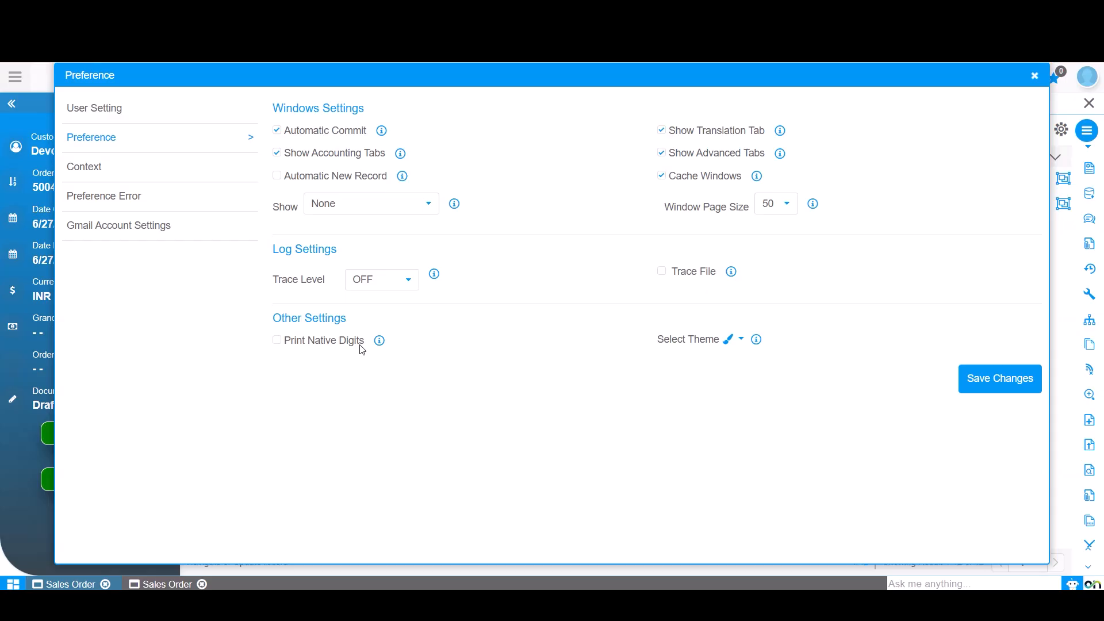
{"action": "left_click", "coordinate": [742, 340]}
{"action": "left_click", "coordinate": [1087, 77]}
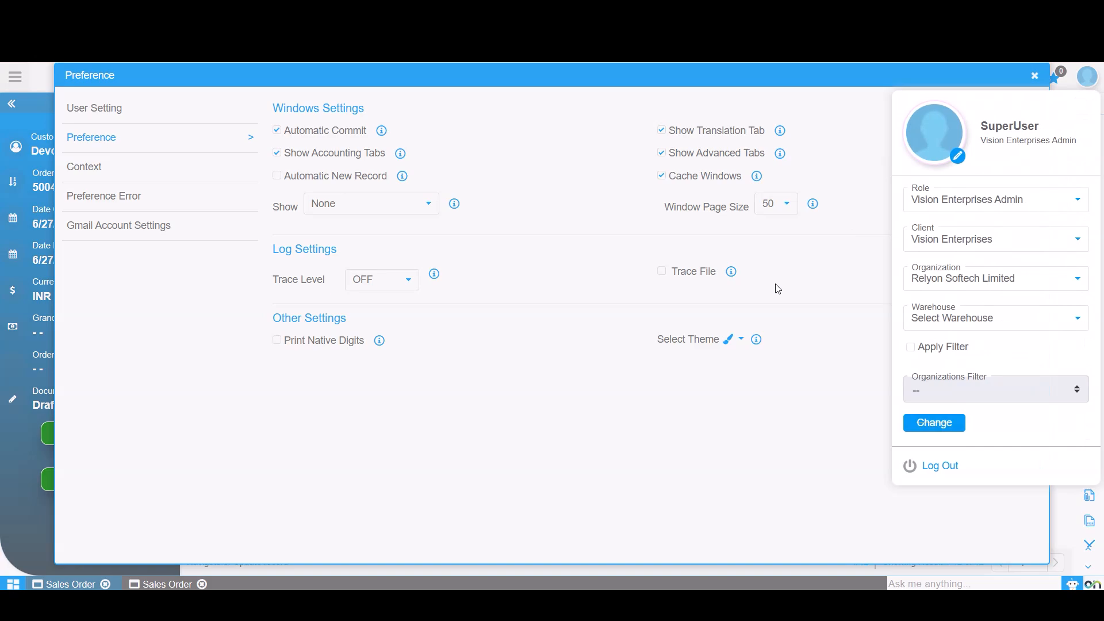
{"action": "left_click", "coordinate": [266, 483]}
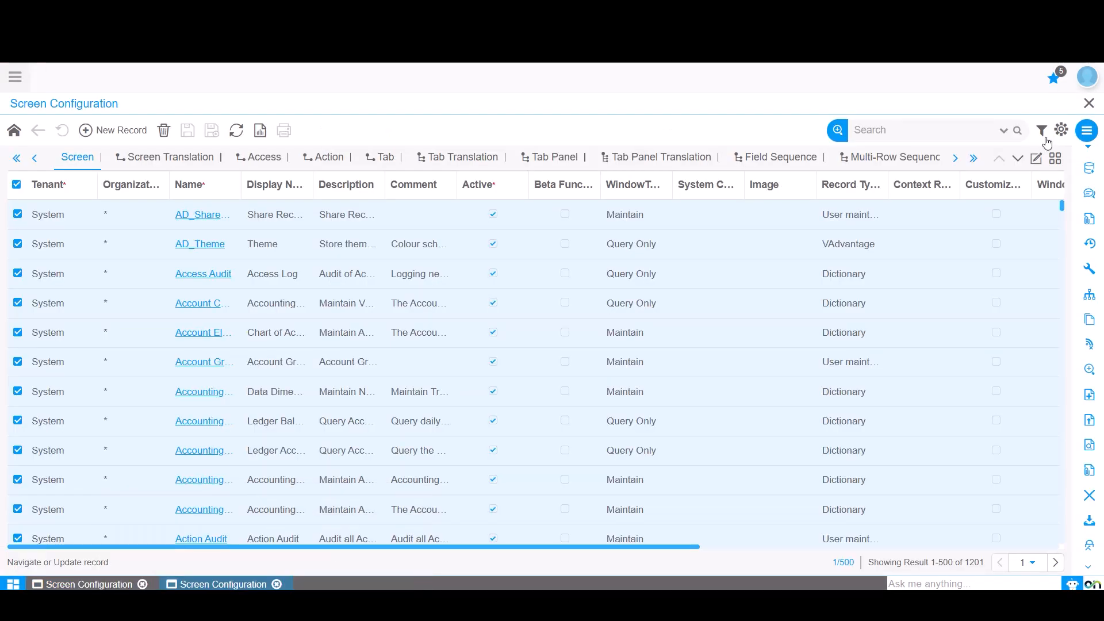
- Open Theme Config from the preferences, try a green primary colour and the secondary picker, then close without saving
{"action": "left_click", "coordinate": [1087, 130]}
{"action": "left_click", "coordinate": [1088, 84]}
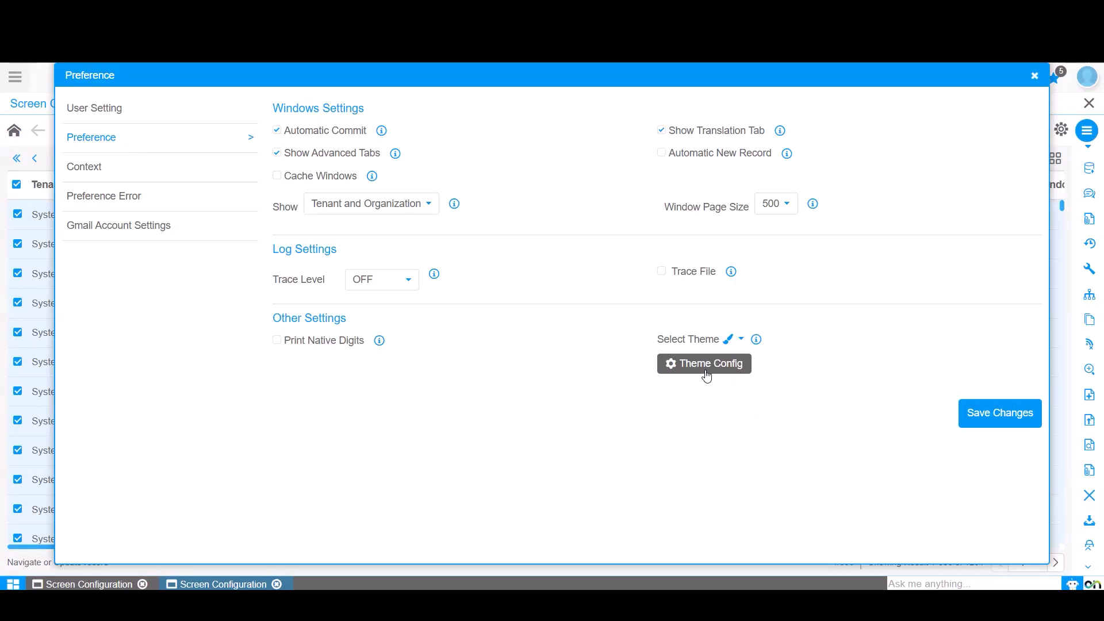
{"action": "left_click", "coordinate": [716, 372]}
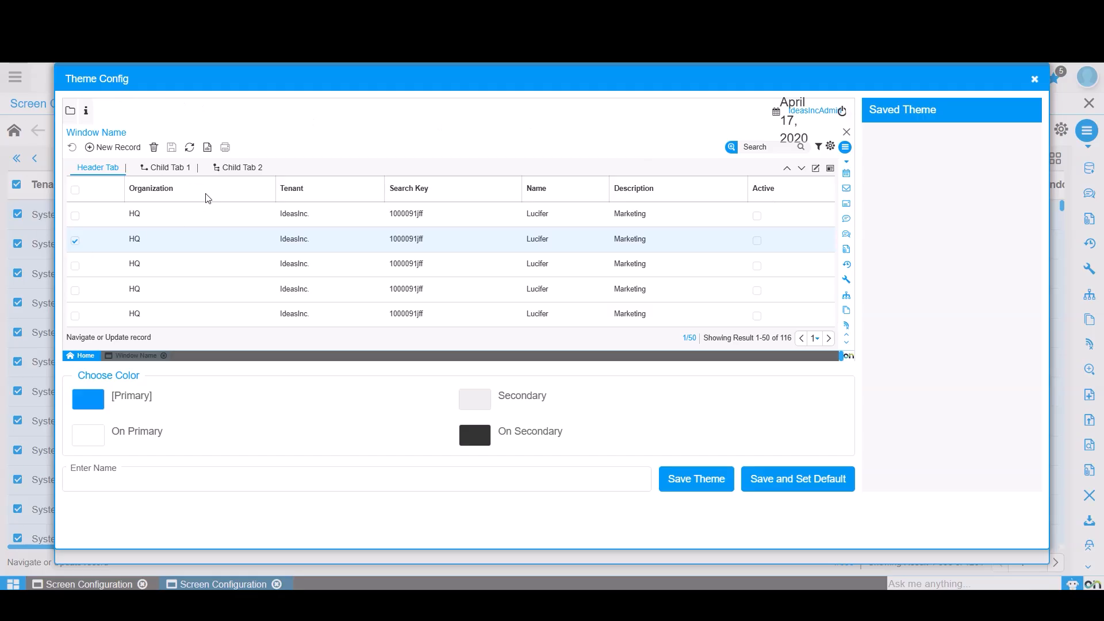
{"action": "left_click", "coordinate": [94, 404]}
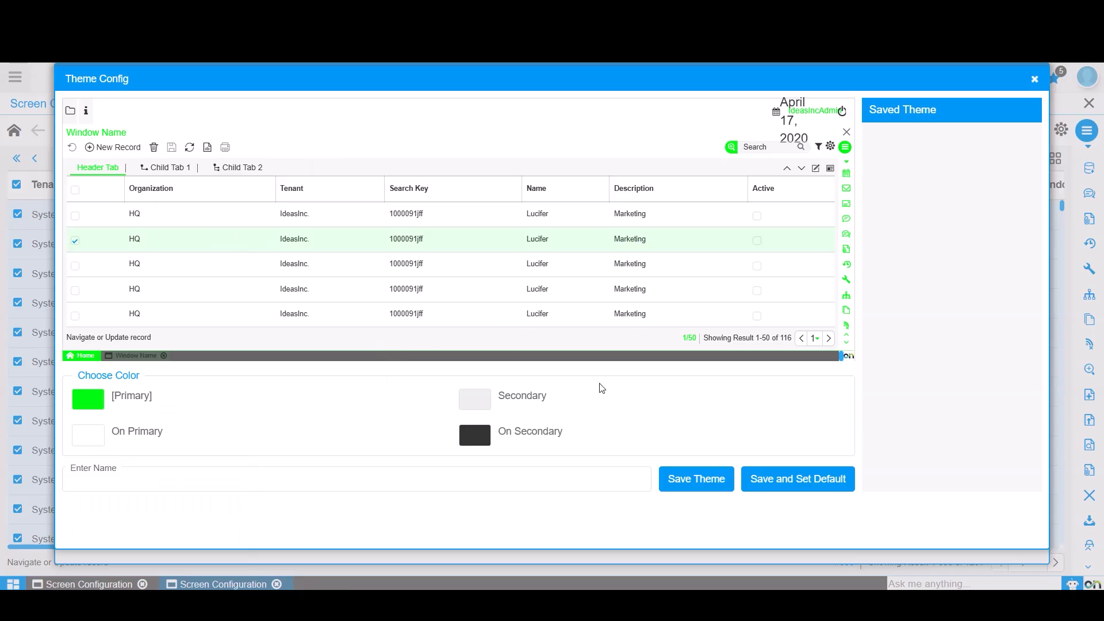
{"action": "left_click", "coordinate": [477, 399]}
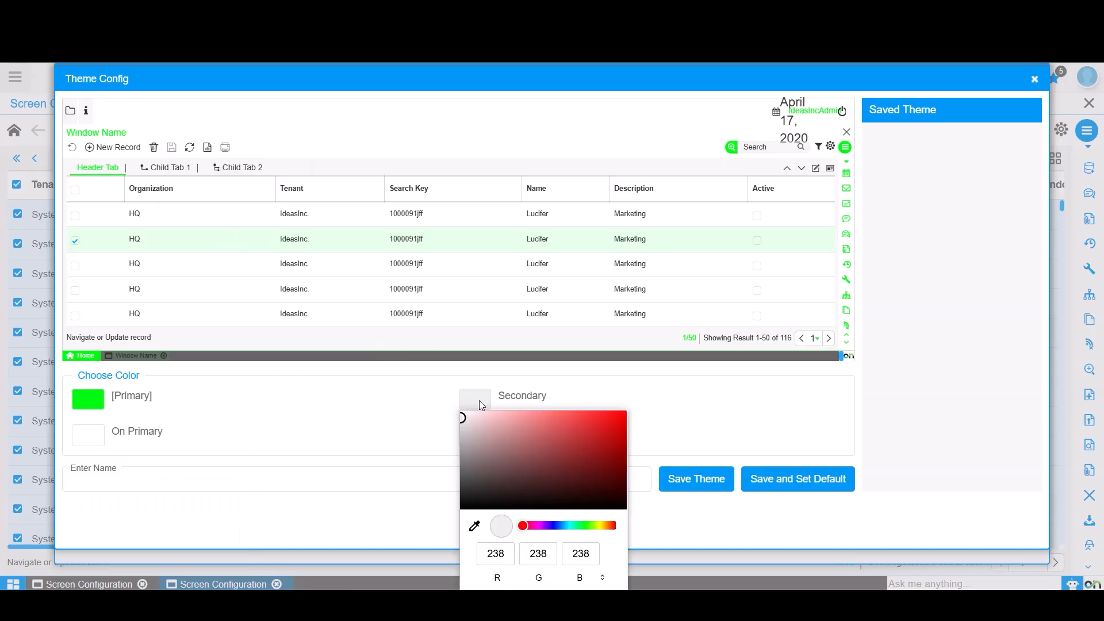
{"action": "left_click", "coordinate": [186, 469]}
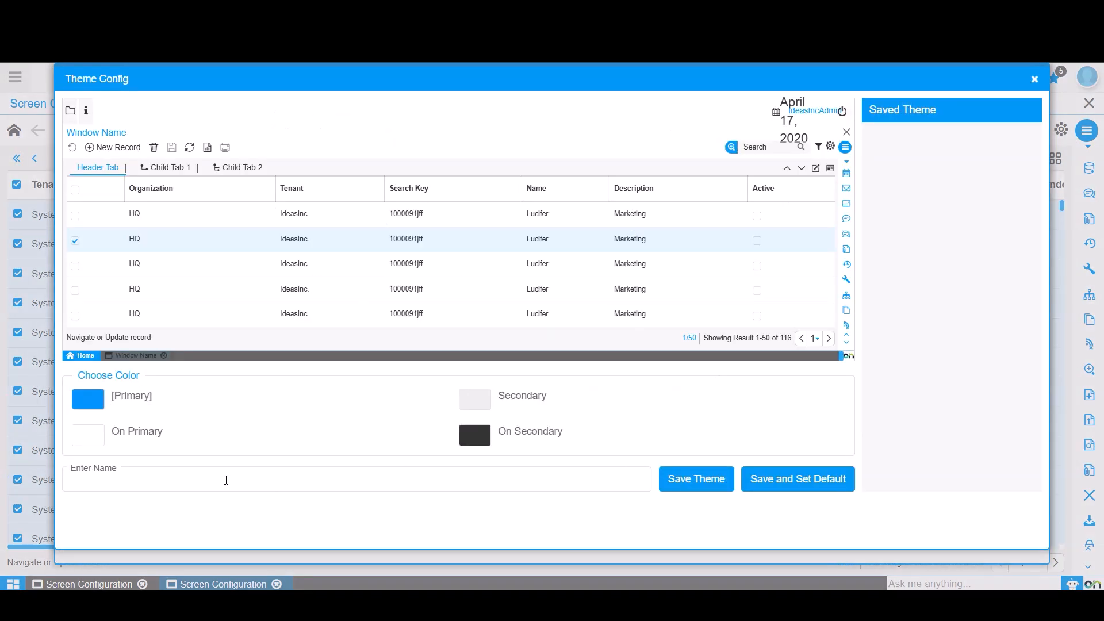
{"action": "left_click", "coordinate": [226, 480]}
{"action": "left_click", "coordinate": [1040, 84]}
{"action": "mouse_move", "coordinate": [180, 560]}
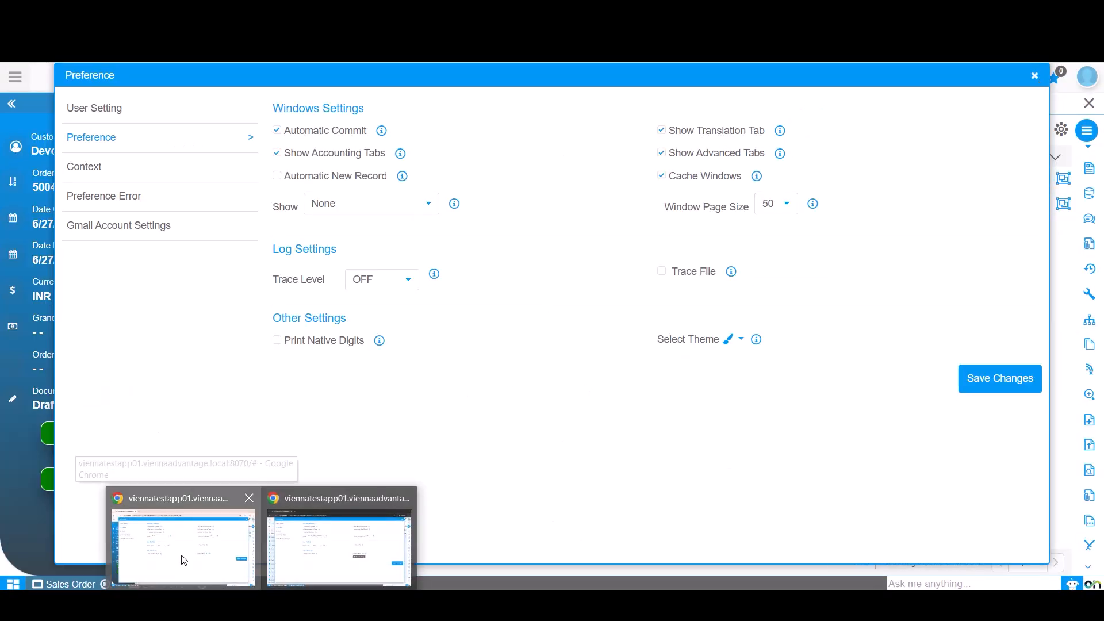
- Open the theme selector and compare the Screen Configuration window's preferences with those of Sales Order
{"action": "left_click", "coordinate": [742, 340]}
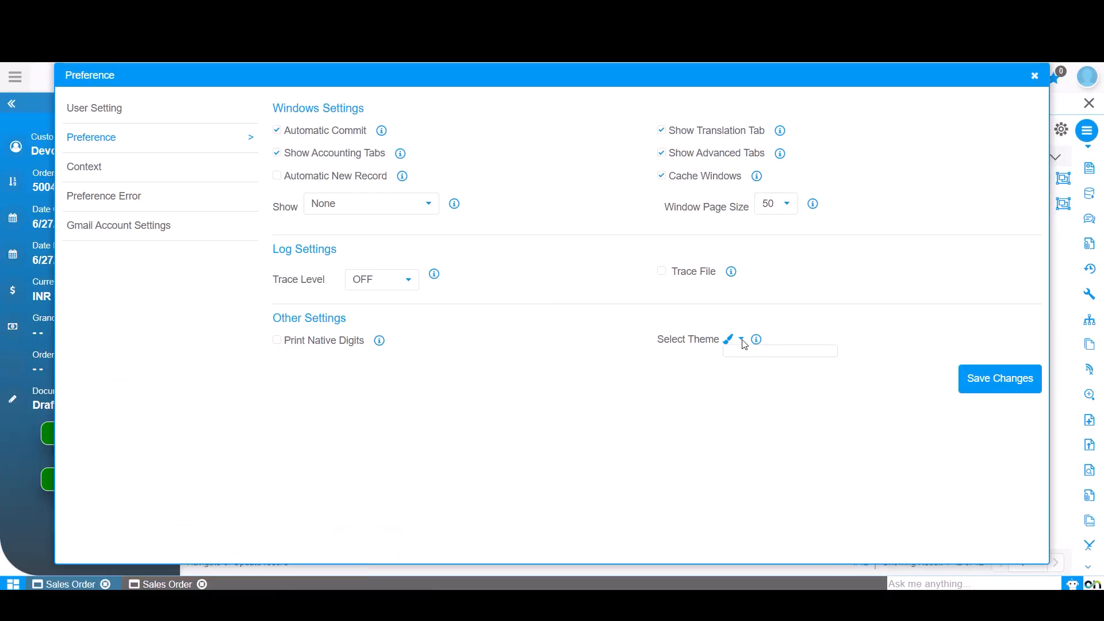
{"action": "mouse_move", "coordinate": [291, 577]}
{"action": "left_click", "coordinate": [343, 535]}
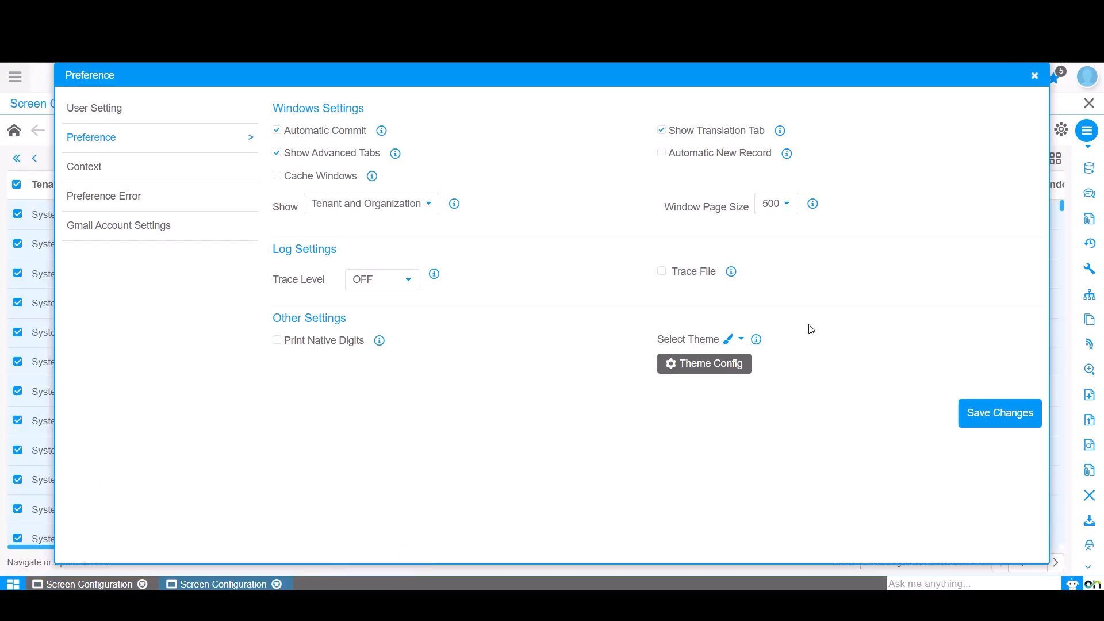
{"action": "key", "text": "alt+Tab"}
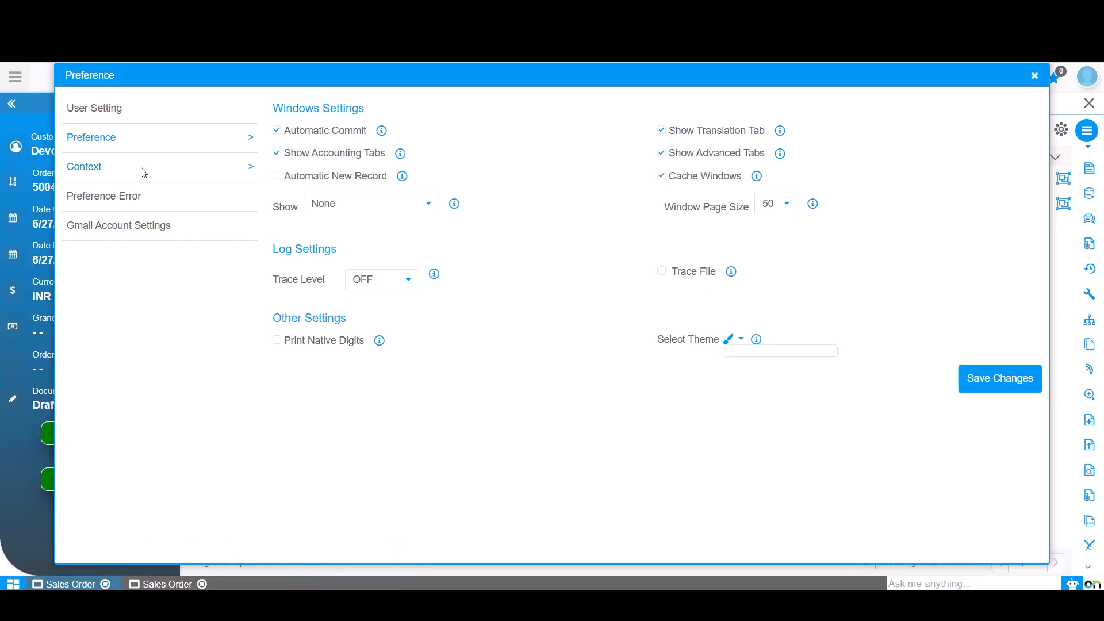
- Open the Context section of the preferences and scroll through the login and opened-window information
{"action": "left_click", "coordinate": [143, 171]}
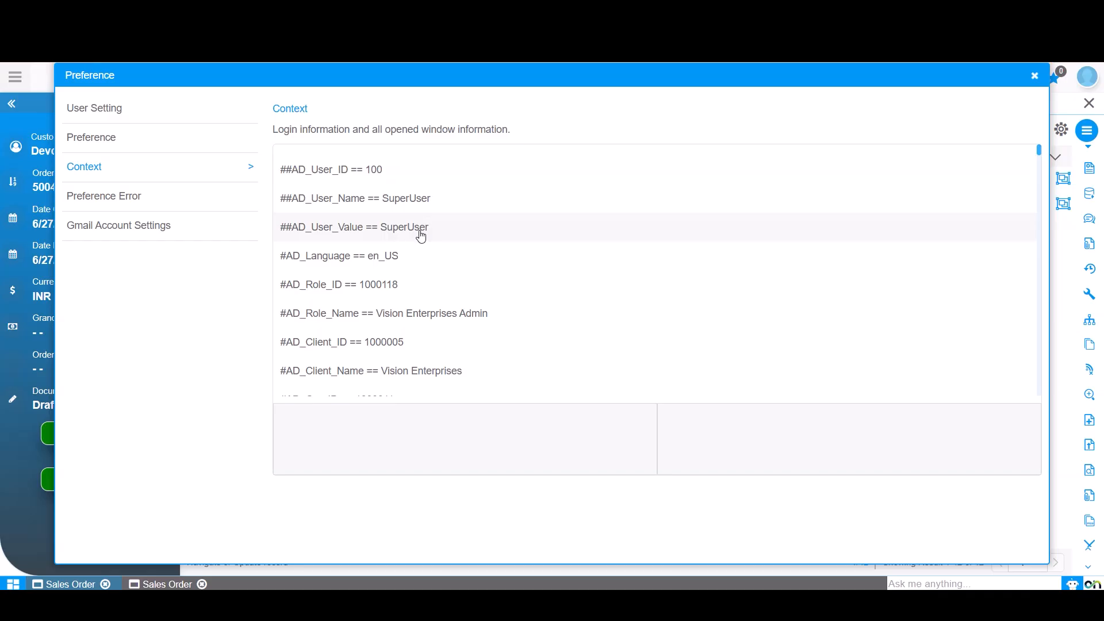
{"action": "scroll", "coordinate": [431, 322], "scroll_direction": "down", "scroll_amount": 10}
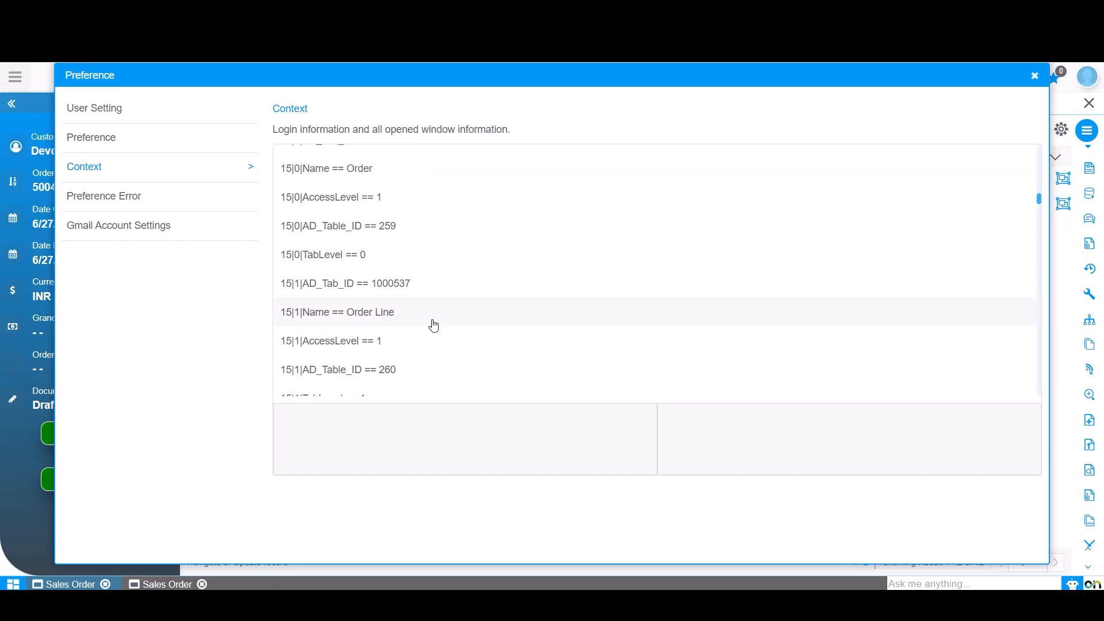
{"action": "scroll", "coordinate": [434, 326], "scroll_direction": "down", "scroll_amount": 4}
{"action": "scroll", "coordinate": [436, 328], "scroll_direction": "down", "scroll_amount": 1}
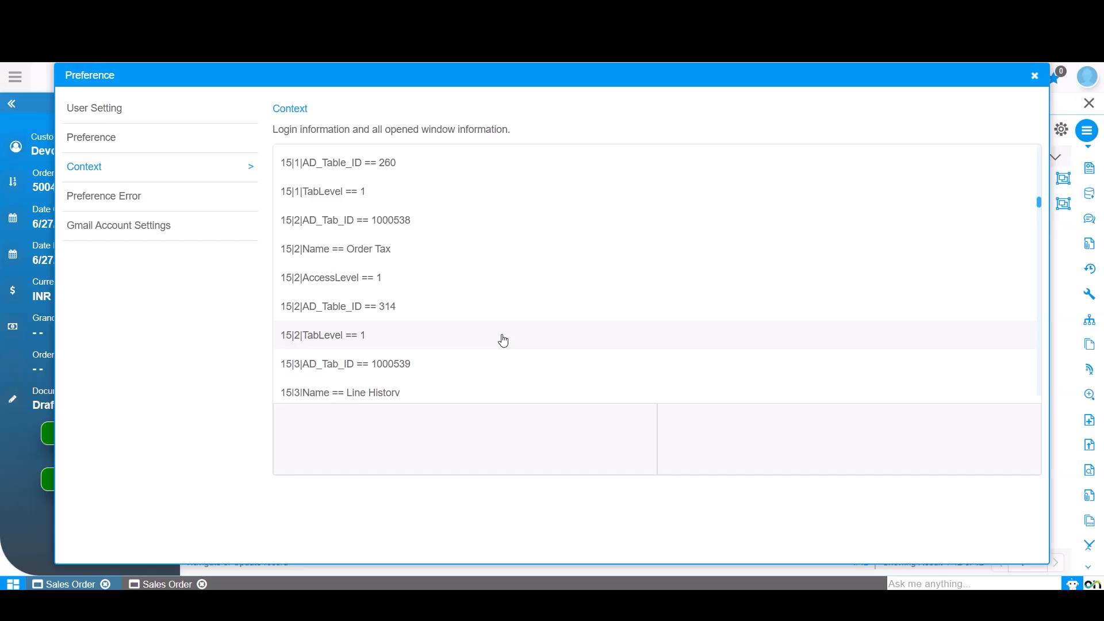
- Review the Preference Error section and scroll through the Gmail Task, Calendar and Contact settings
{"action": "left_click", "coordinate": [95, 201]}
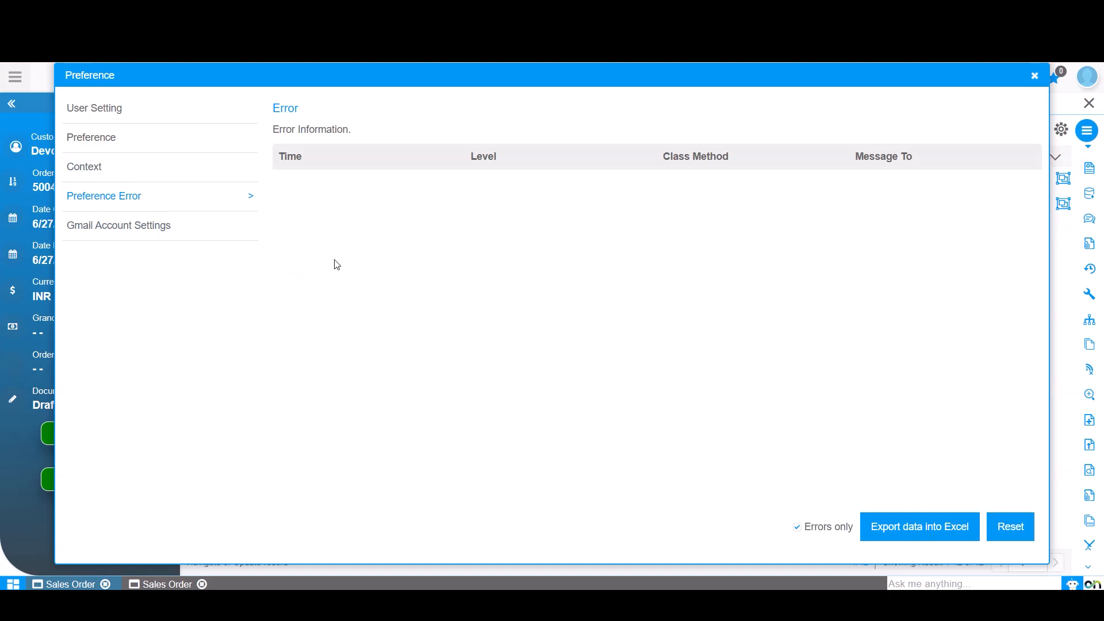
{"action": "left_click", "coordinate": [176, 231]}
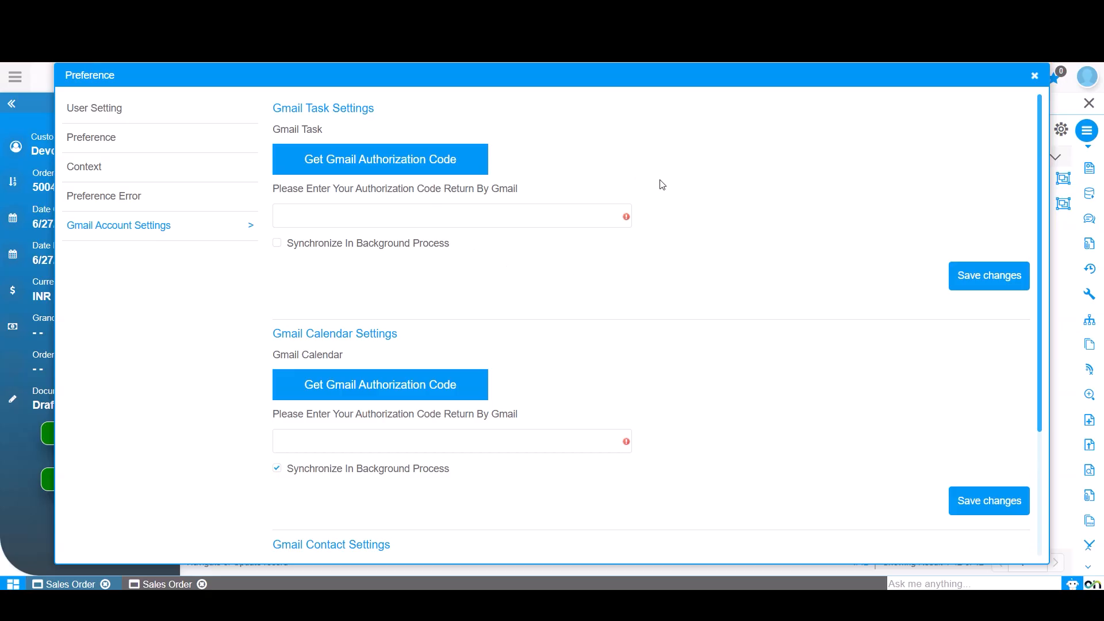
{"action": "scroll", "coordinate": [663, 184], "scroll_direction": "down", "scroll_amount": 3}
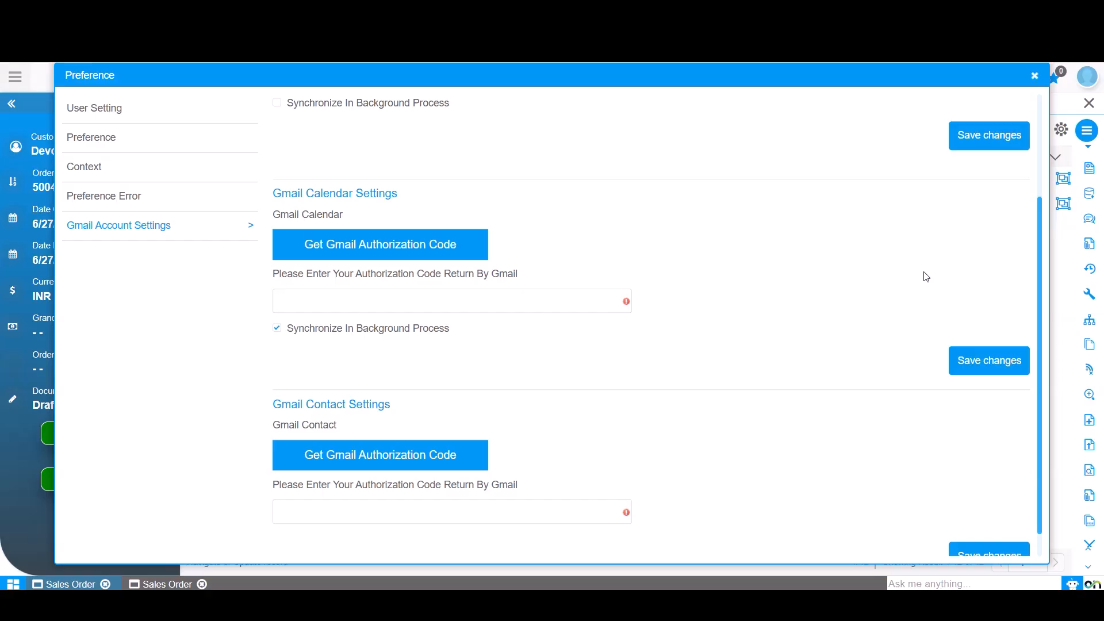
{"action": "scroll", "coordinate": [637, 396], "scroll_direction": "down", "scroll_amount": 1}
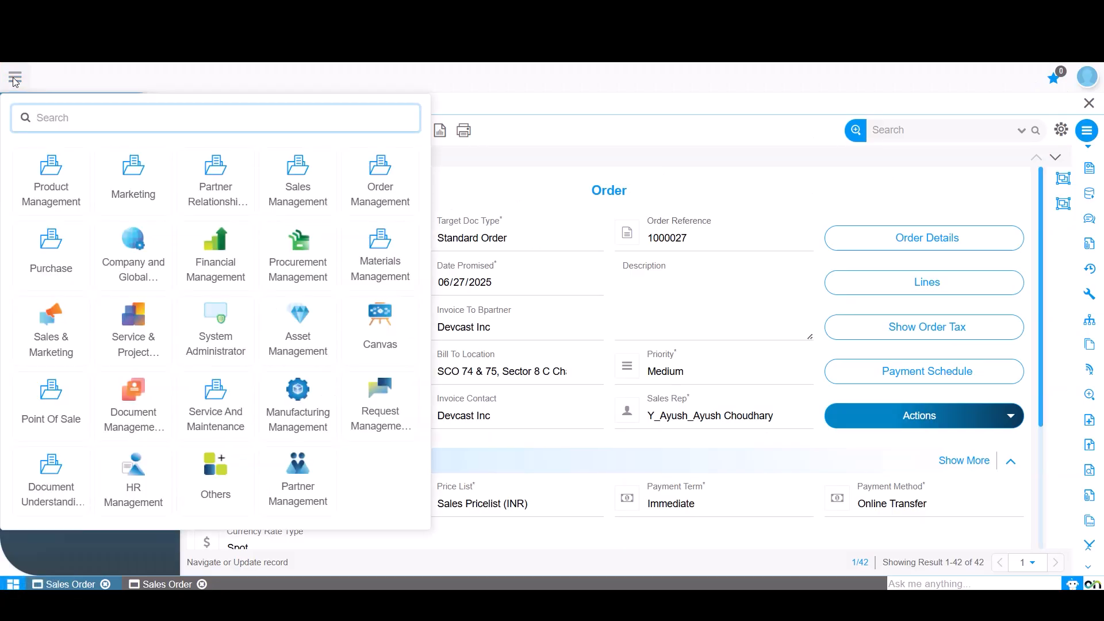
- Search the menu for user and open the User window listing user records
{"action": "type", "text": "user"}
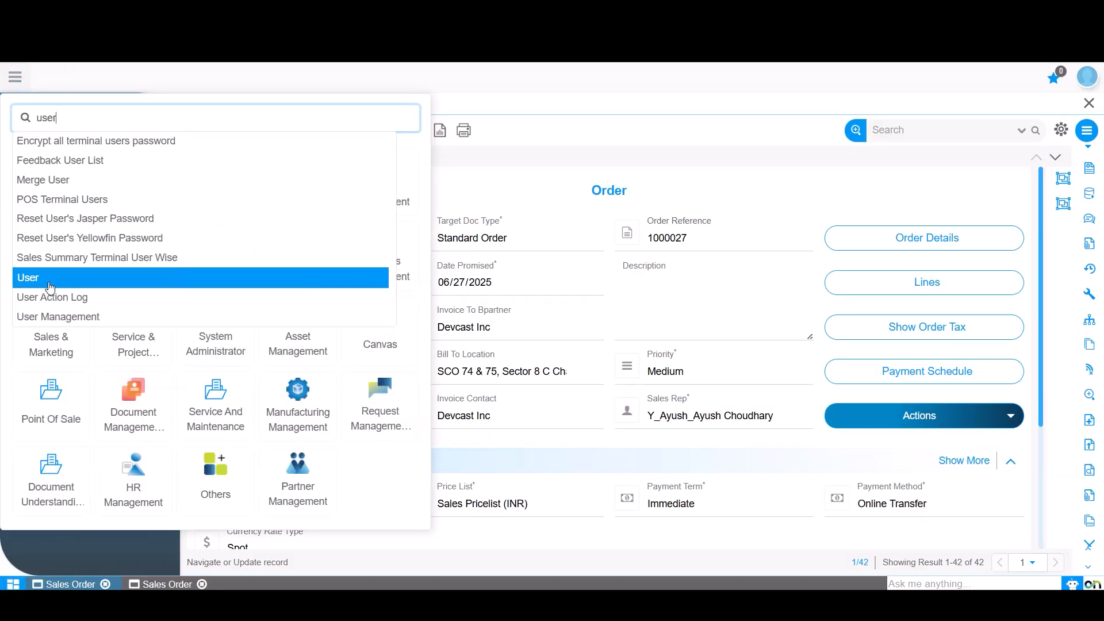
{"action": "left_click", "coordinate": [51, 279]}
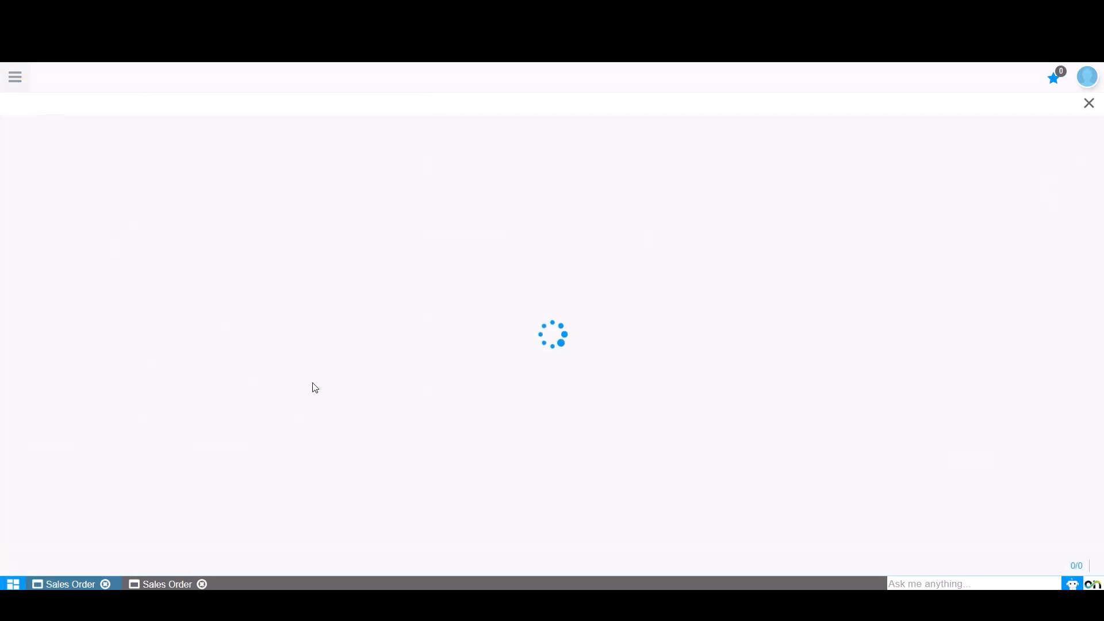
{"action": "scroll", "coordinate": [426, 457], "scroll_direction": "down", "scroll_amount": 10}
{"action": "scroll", "coordinate": [633, 412], "scroll_direction": "up", "scroll_amount": 10}
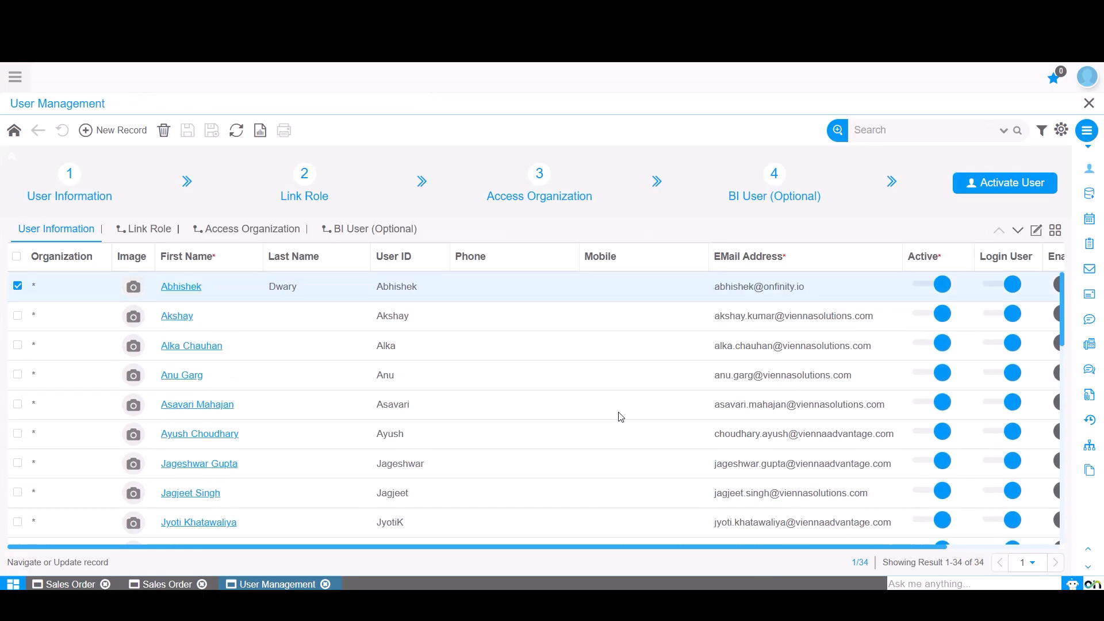